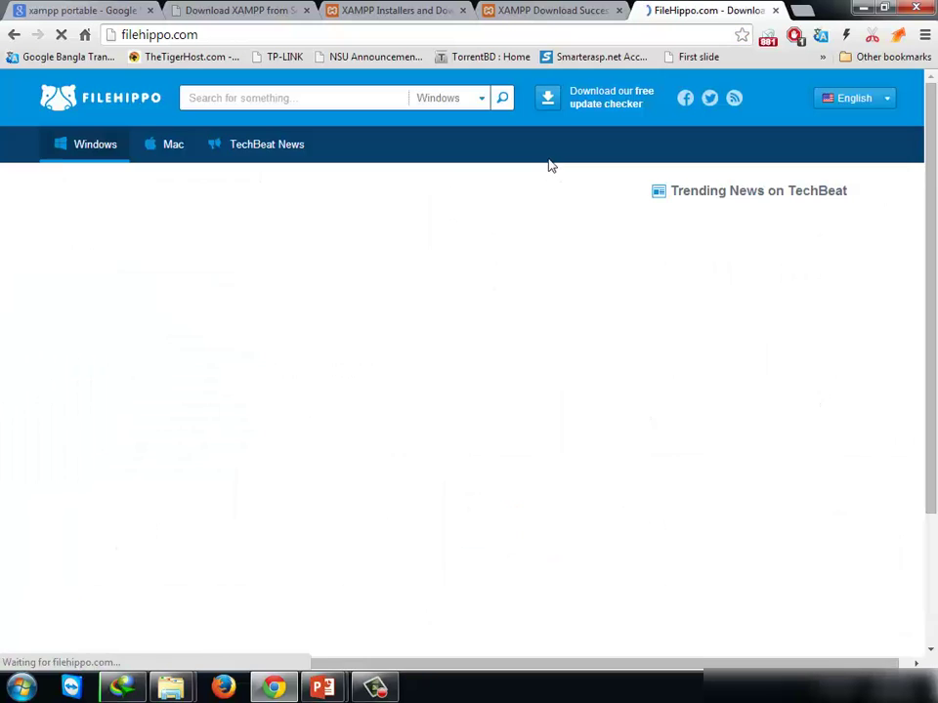
Step: Open the 7-Zip 9.22 Beta (64-bit) page from FileHippo's Compression category and look over its description
scroll(362, 333, "down", 3)
left_click(383, 415)
scroll(582, 437, "down", 3)
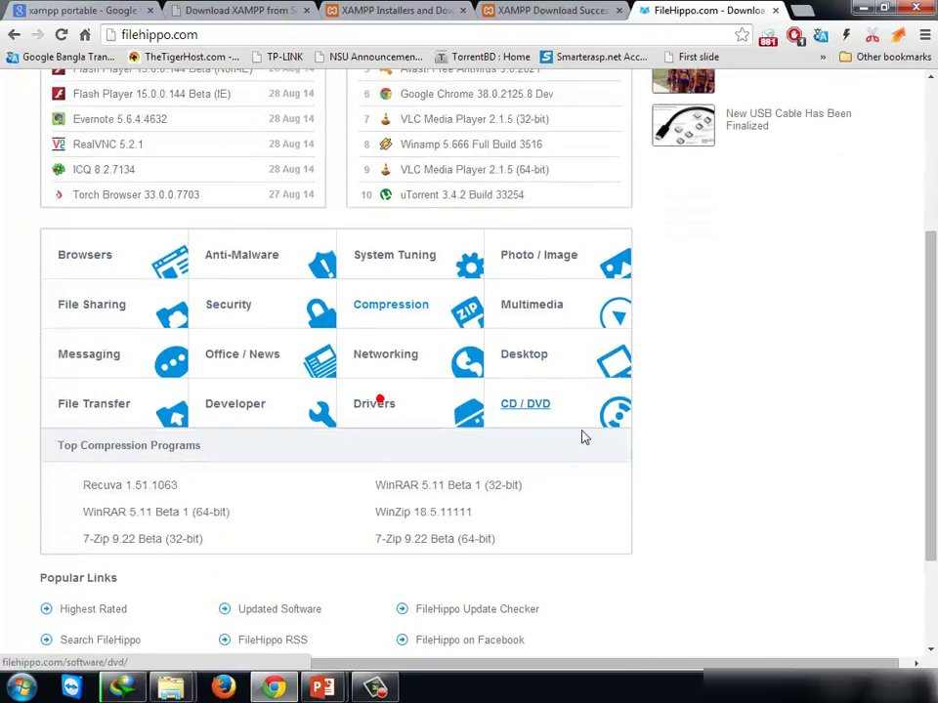
left_click(434, 398)
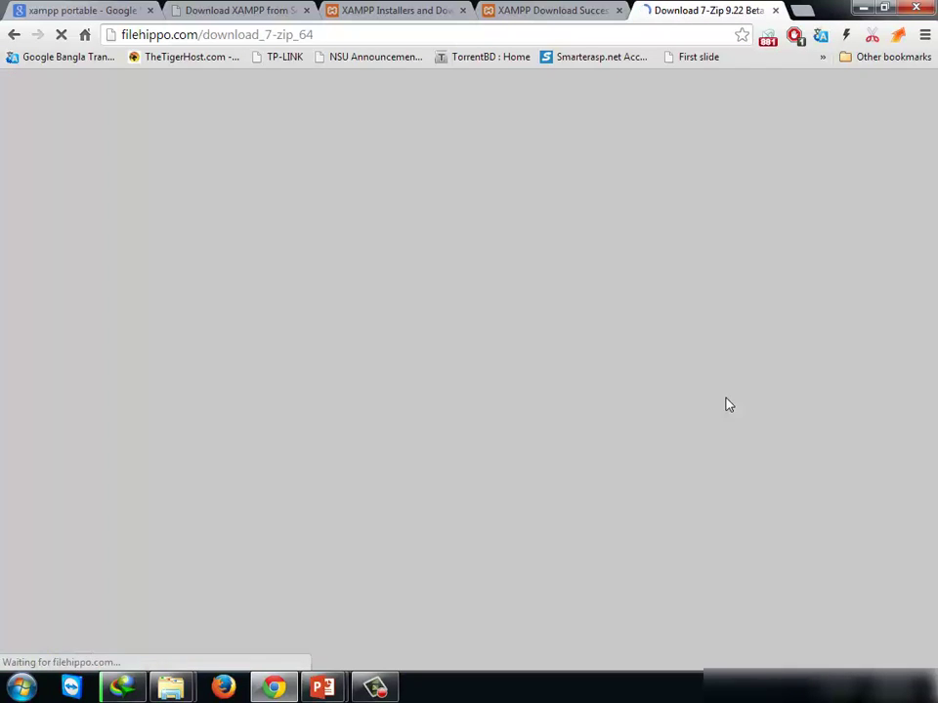
scroll(711, 161, "down", 2)
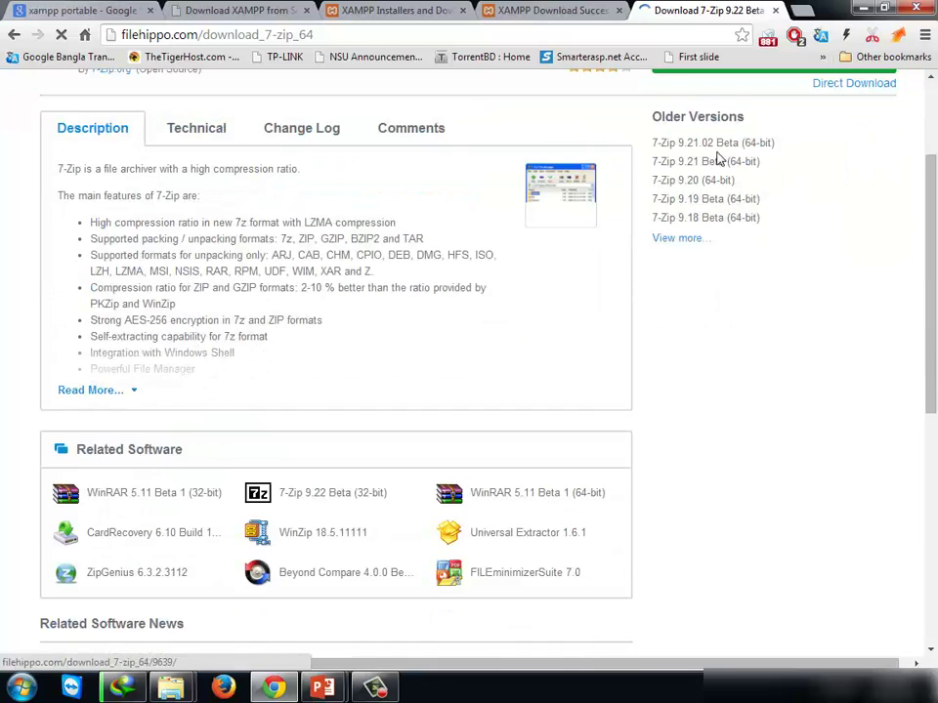
scroll(586, 235, "up", 2)
scroll(415, 509, "down", 1)
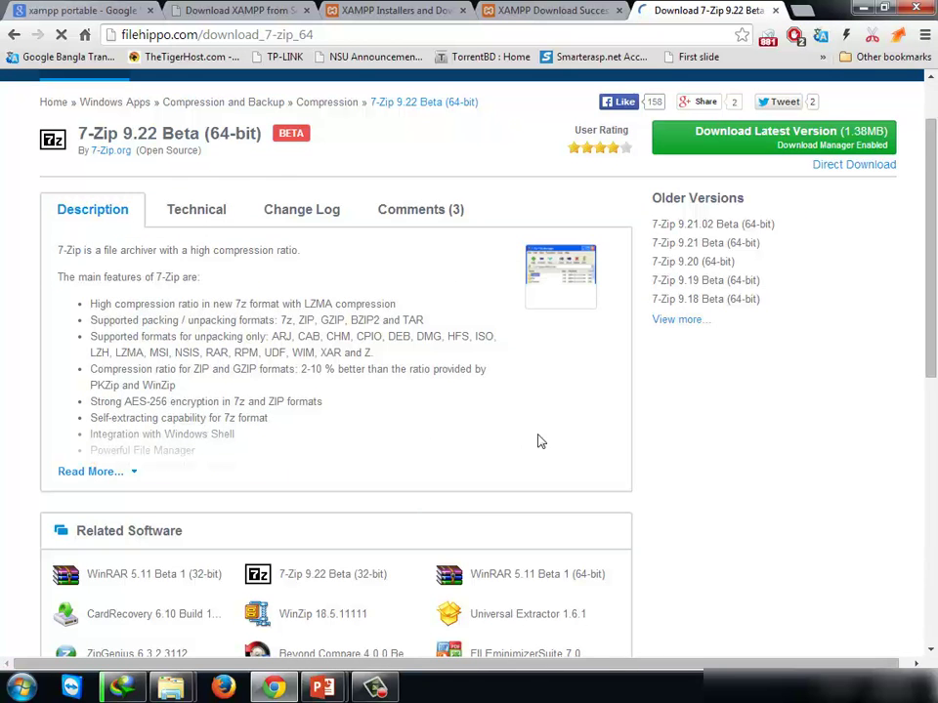
scroll(522, 424, "up", 1)
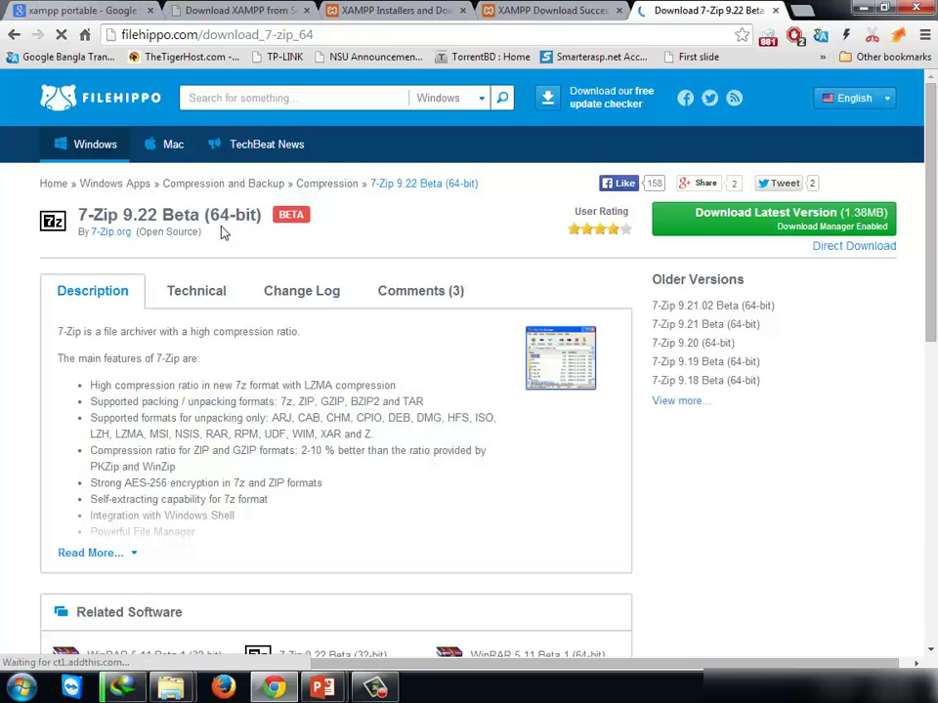
Step: Return to the FileHippo home page and reopen the 64-bit 7-Zip page from the top compression programs
left_click(12, 35)
scroll(383, 332, "down", 4)
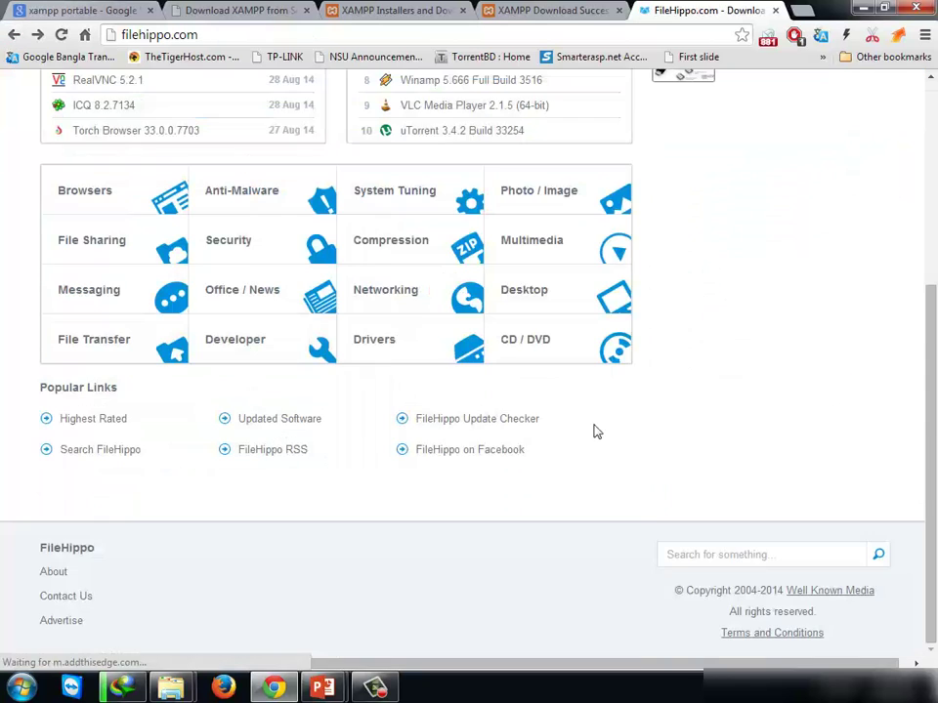
left_click(388, 242)
scroll(508, 400, "down", 1)
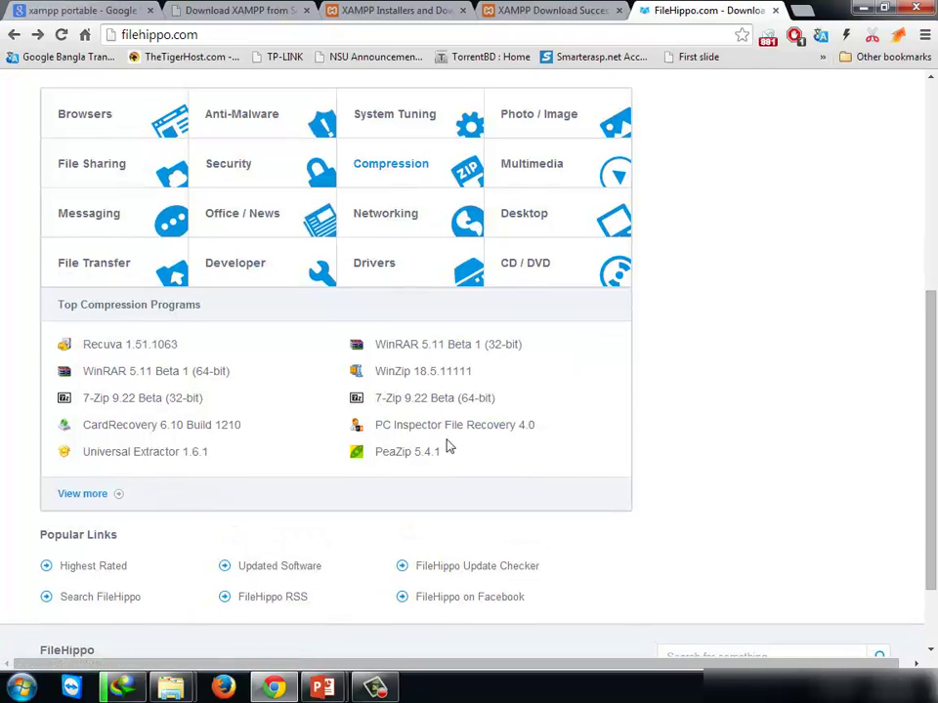
left_click(457, 400)
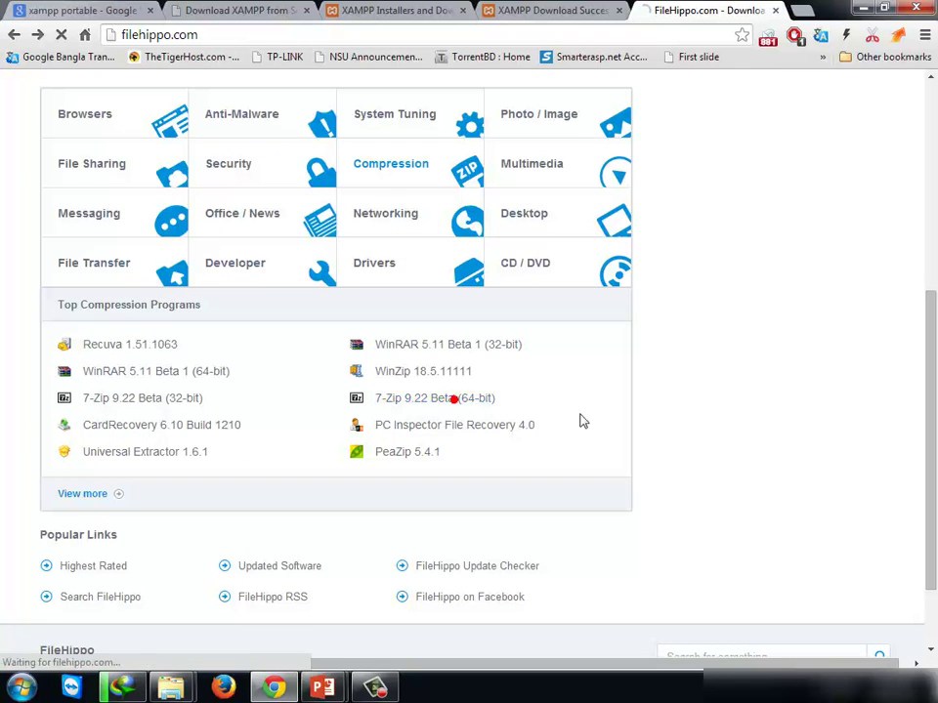
scroll(274, 369, "down", 7)
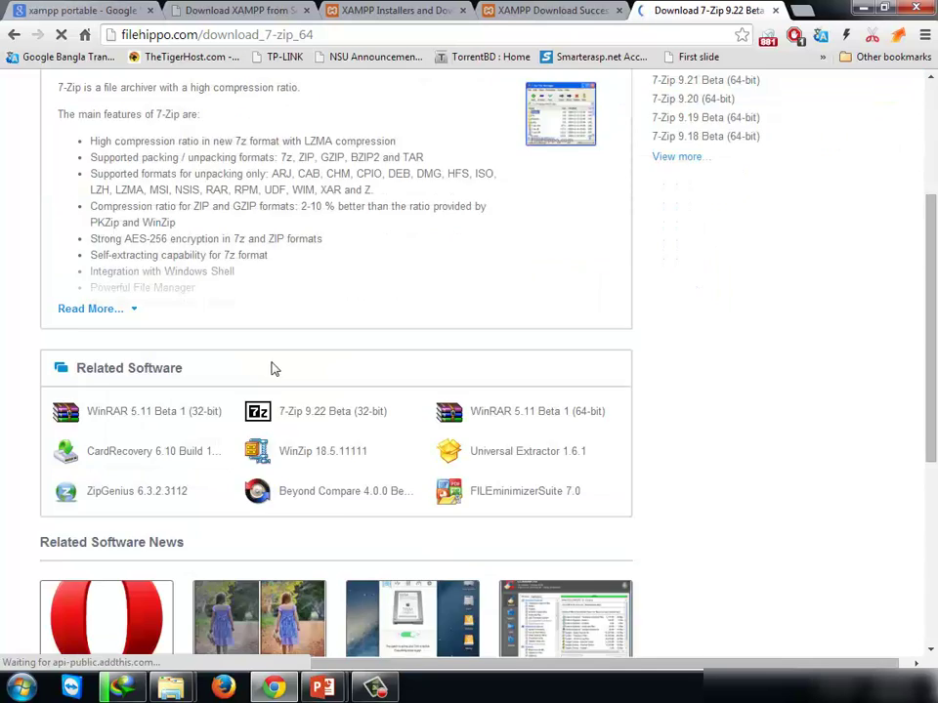
scroll(269, 376, "up", 10)
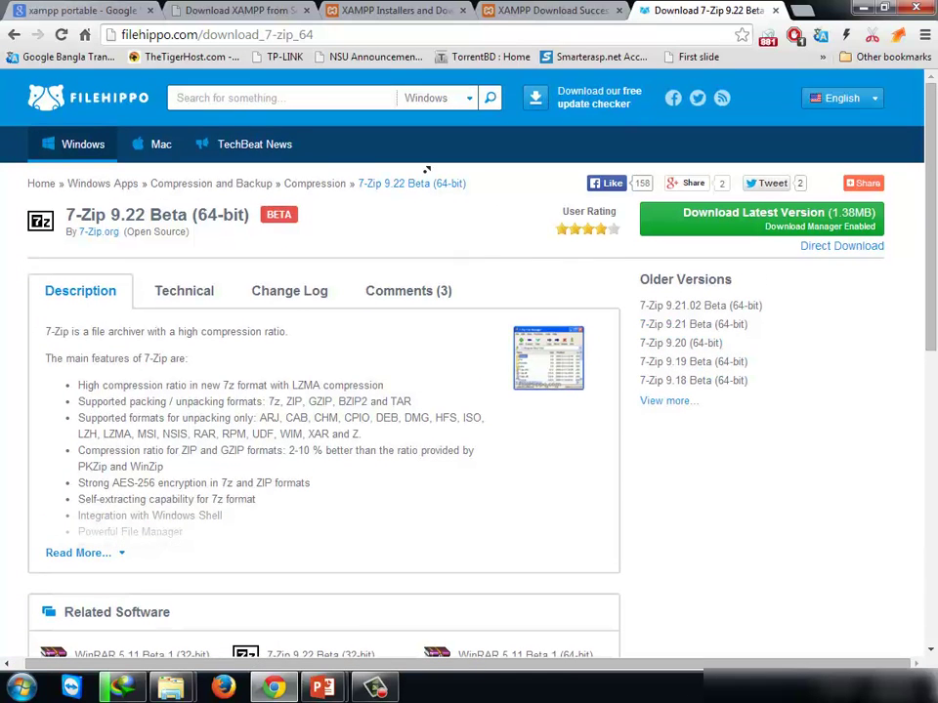
Step: Search FileHippo for "7zip" and open the 7-Zip 9.22 Beta (32-bit) page
left_click(331, 94)
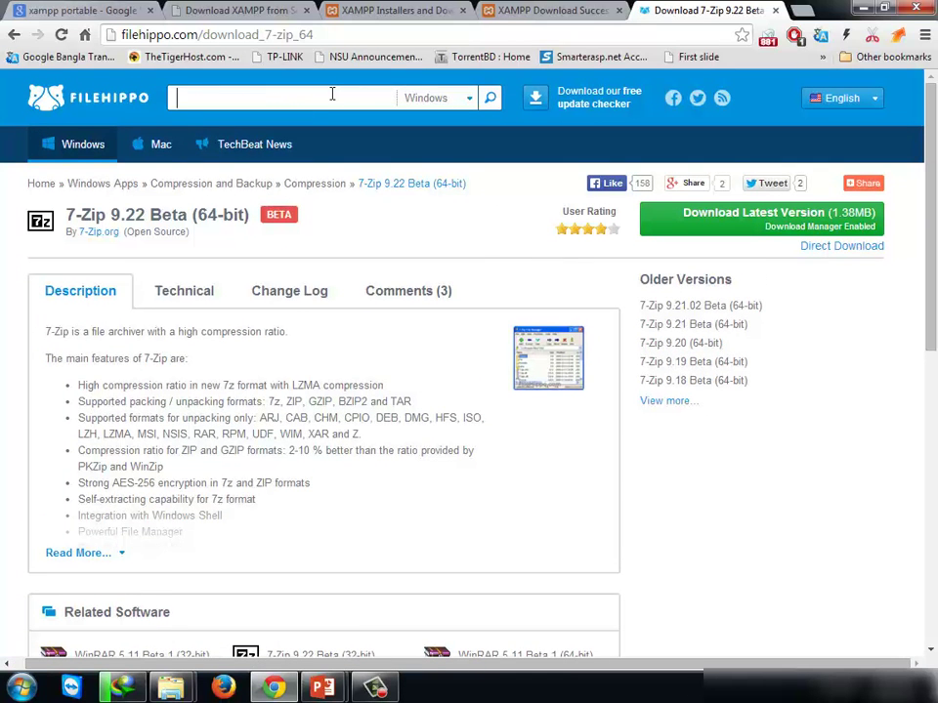
type("7zip")
key("Return")
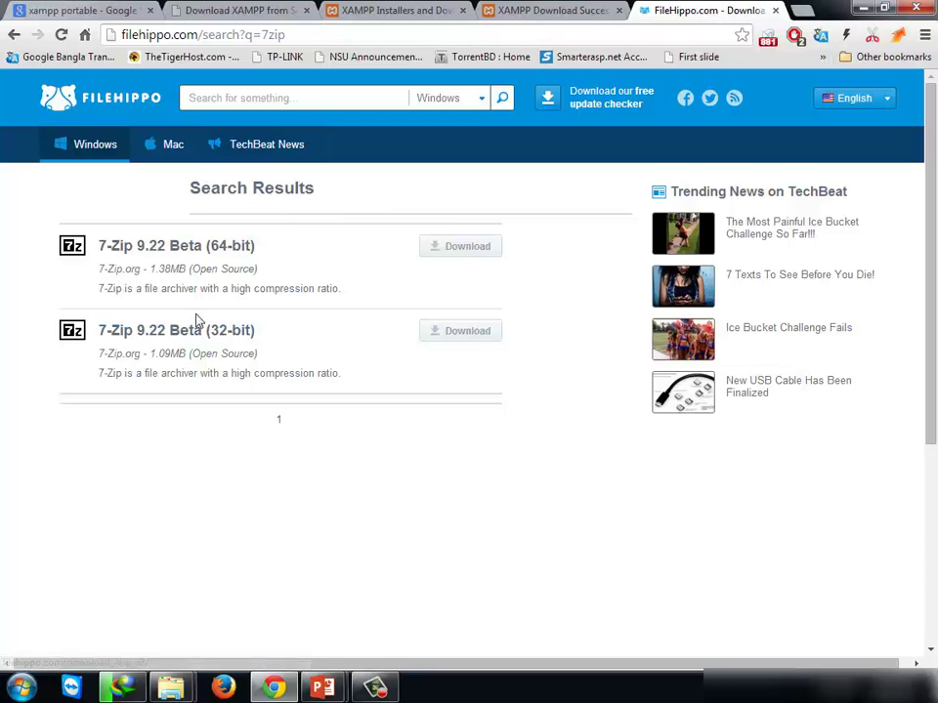
left_click(195, 330)
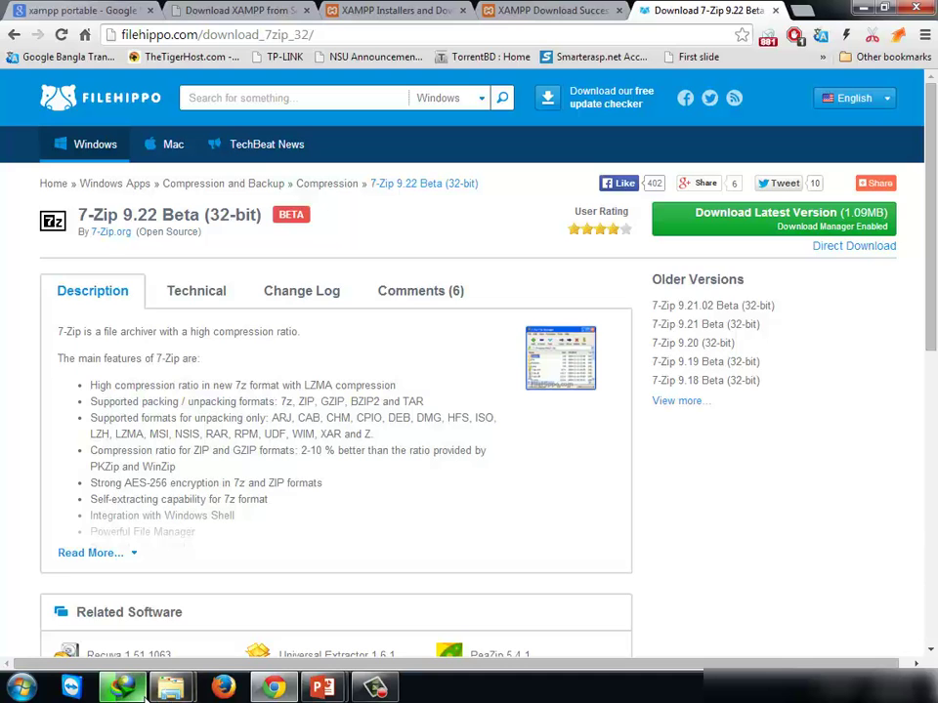
Step: Switch to Windows Explorer, inspect the contents of xampp-portable-win32-1.8.3-5-VC11.7z in WinRAR, and close the archive
left_click(192, 687)
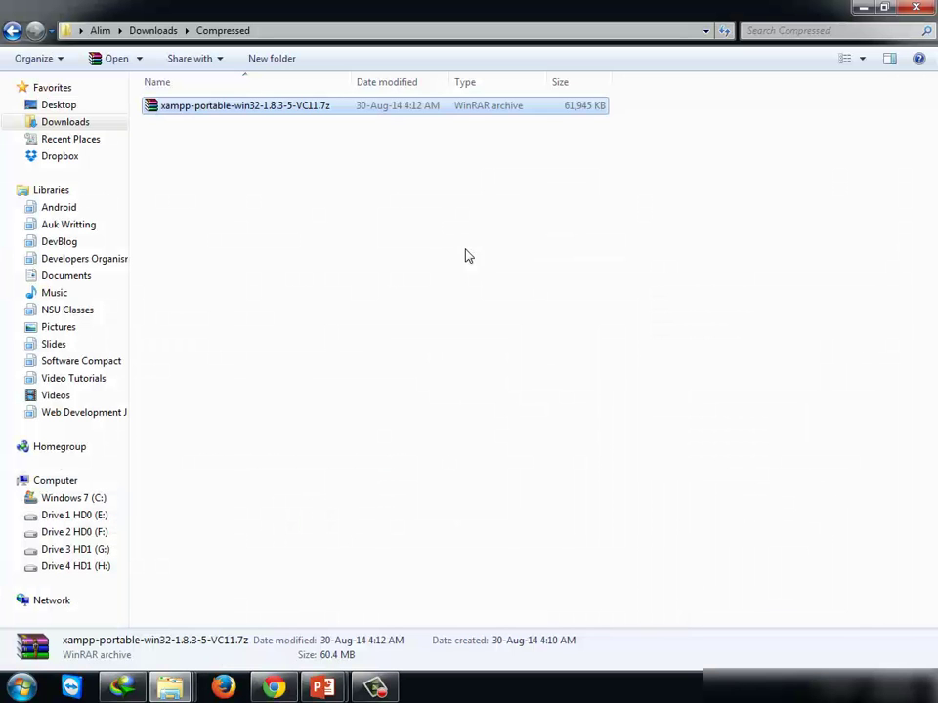
double_click(276, 109)
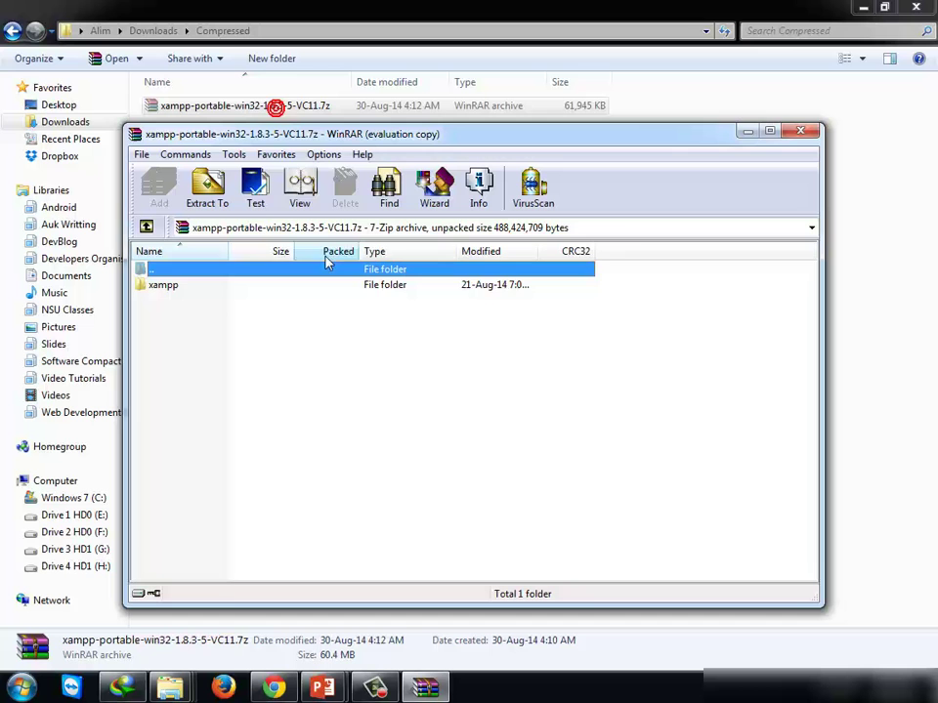
left_click(166, 287)
left_click(800, 130)
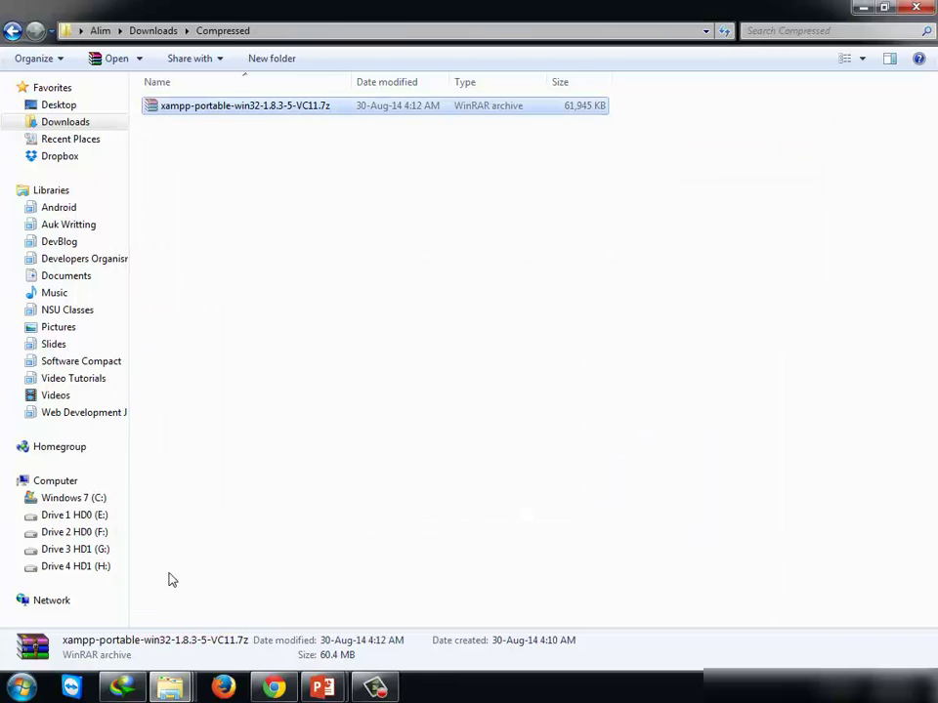
Step: Move the xampp-portable-win32-1.8.3-5-VC11.7z archive from the Compressed folder to the root of Drive 2 HD0 (F:)
left_click(102, 515)
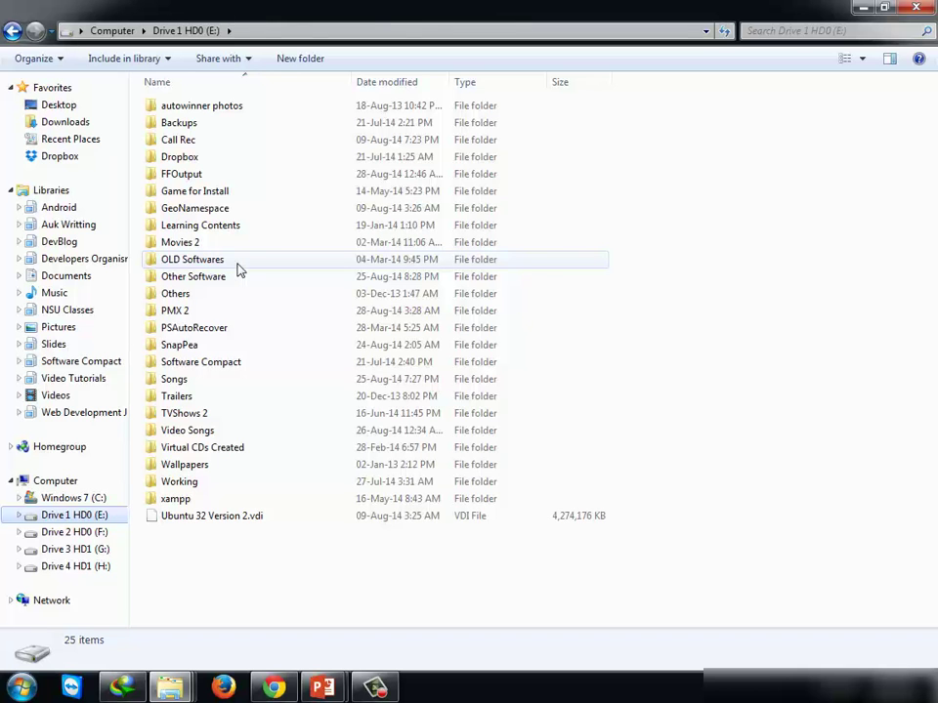
left_click(108, 532)
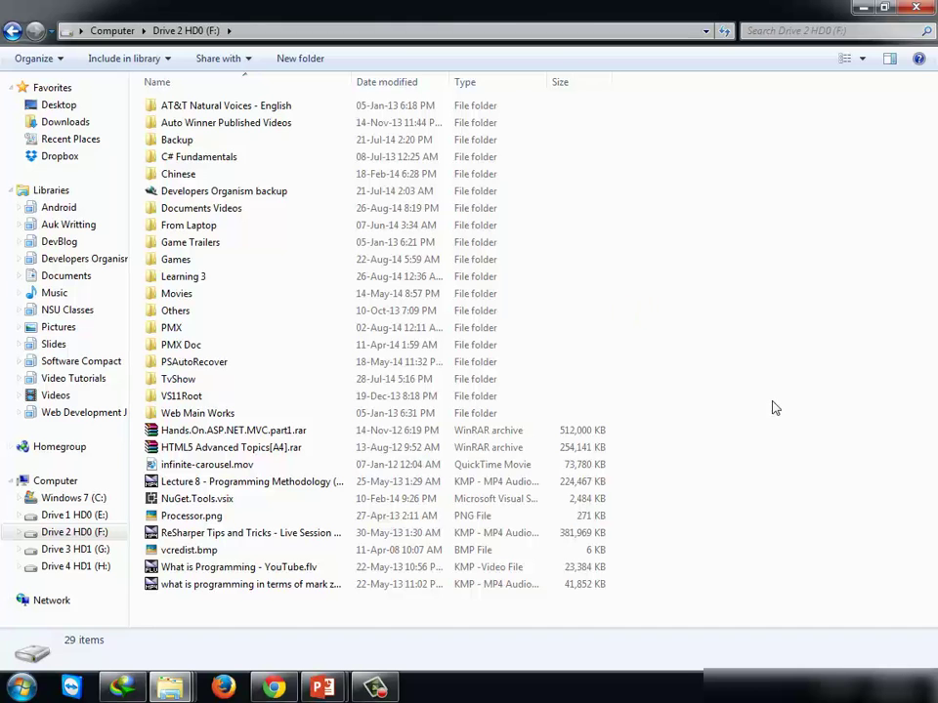
key("ctrl+v")
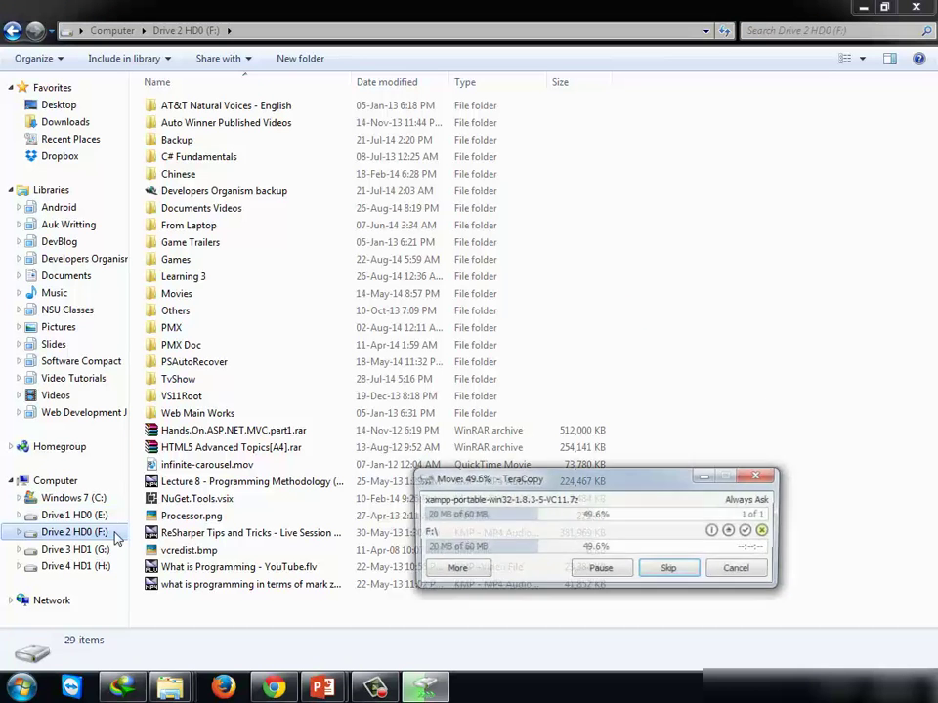
Step: Extract xampp-portable-win32-1.8.3-5-VC11.7z directly into the root of drive F: with 7-Zip's Extract Here
left_click(241, 601)
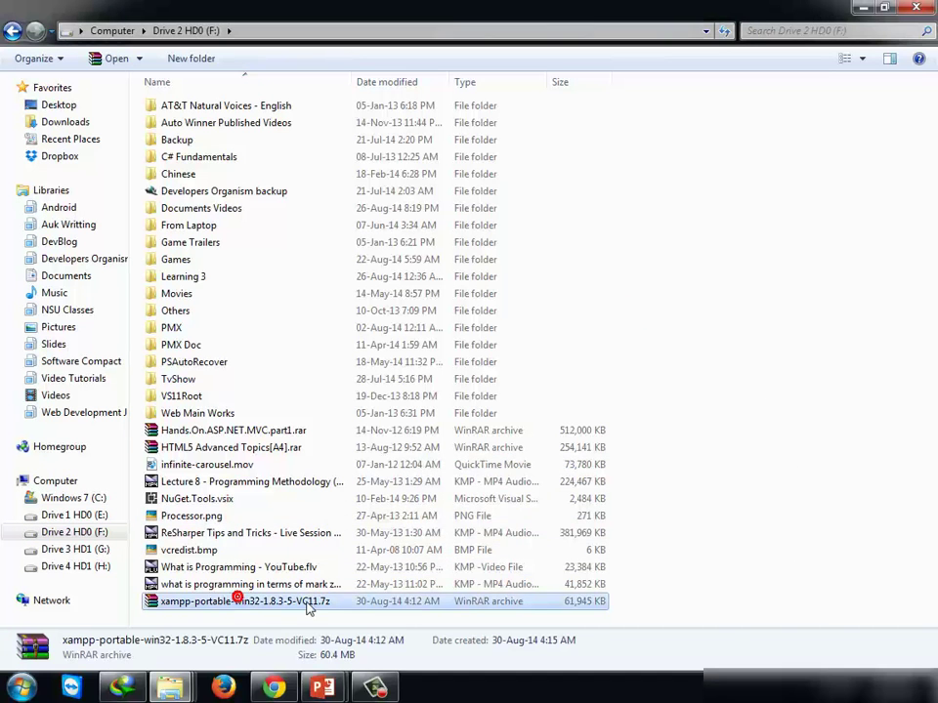
right_click(305, 601)
mouse_move(395, 354)
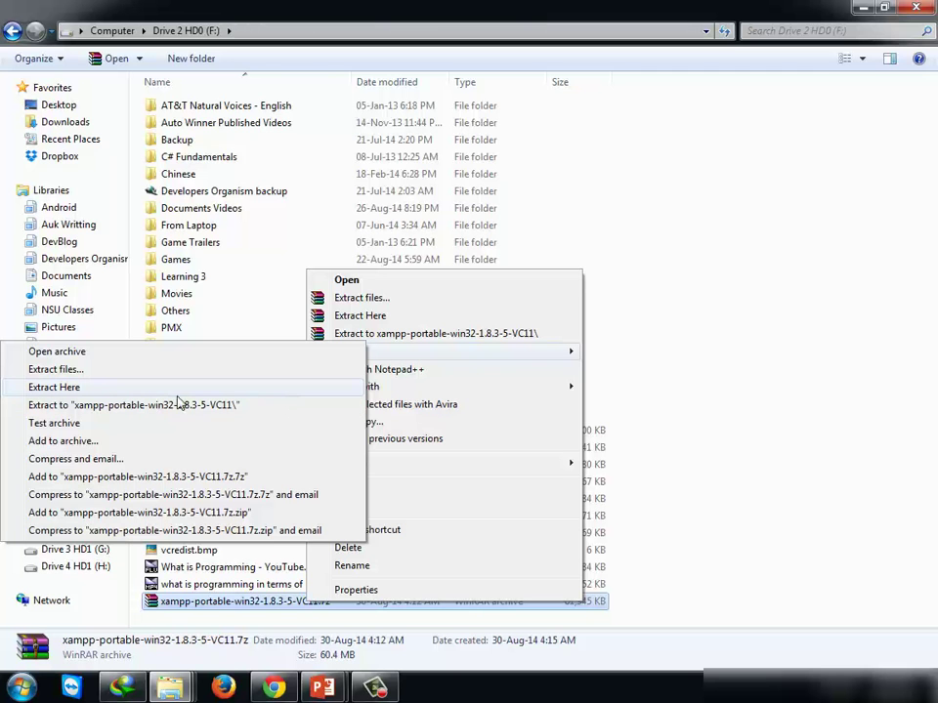
left_click(209, 395)
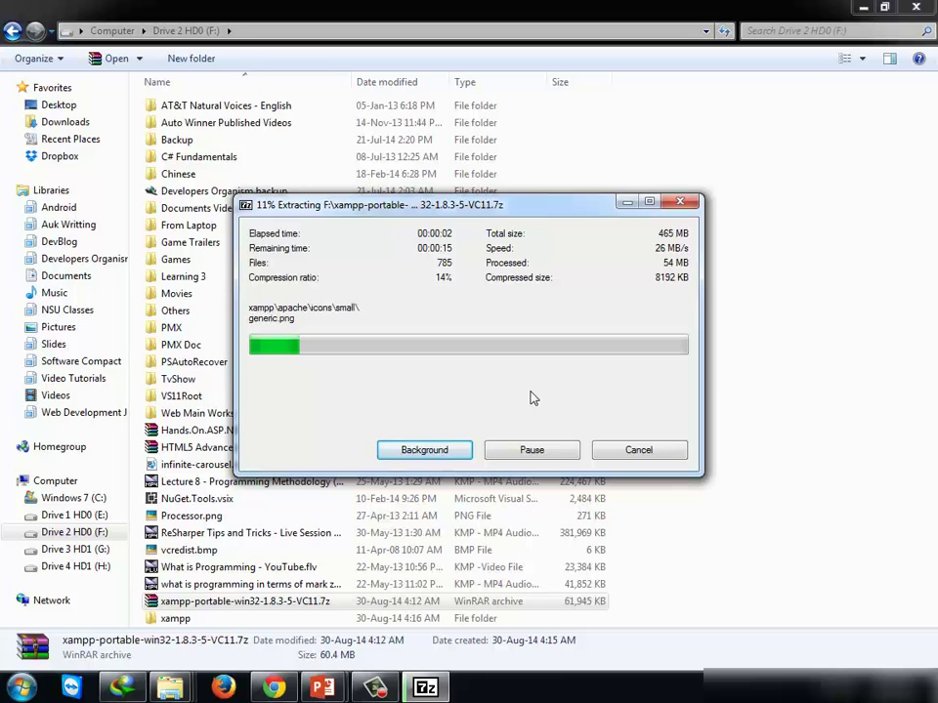
left_click(872, 480)
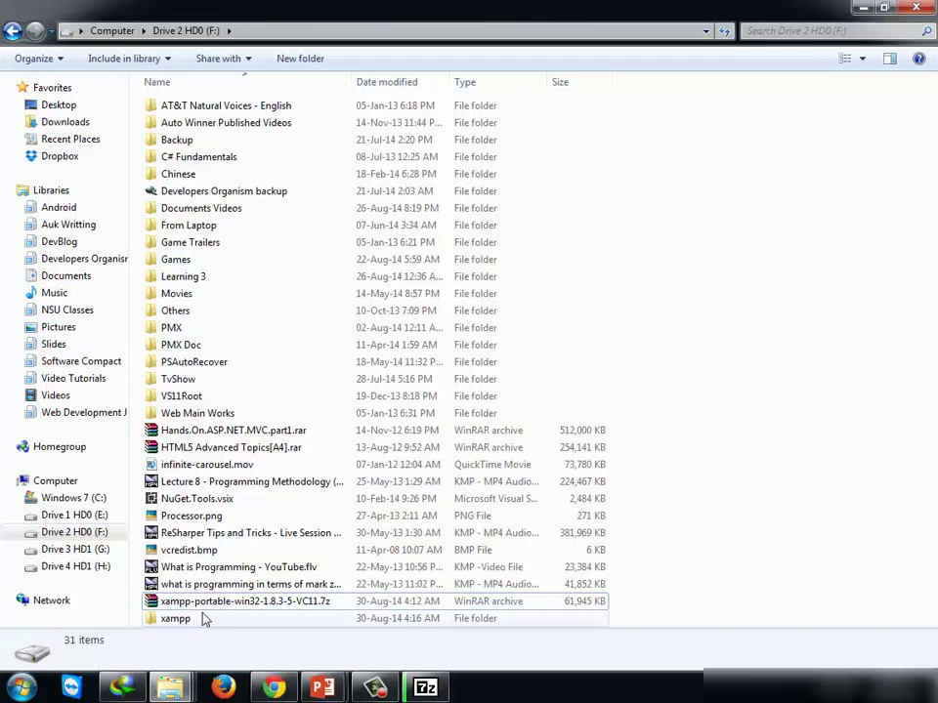
Step: Open the extracted xampp folder on drive F:, check on the extraction, and find xampp-control.exe
double_click(186, 618)
left_click(425, 689)
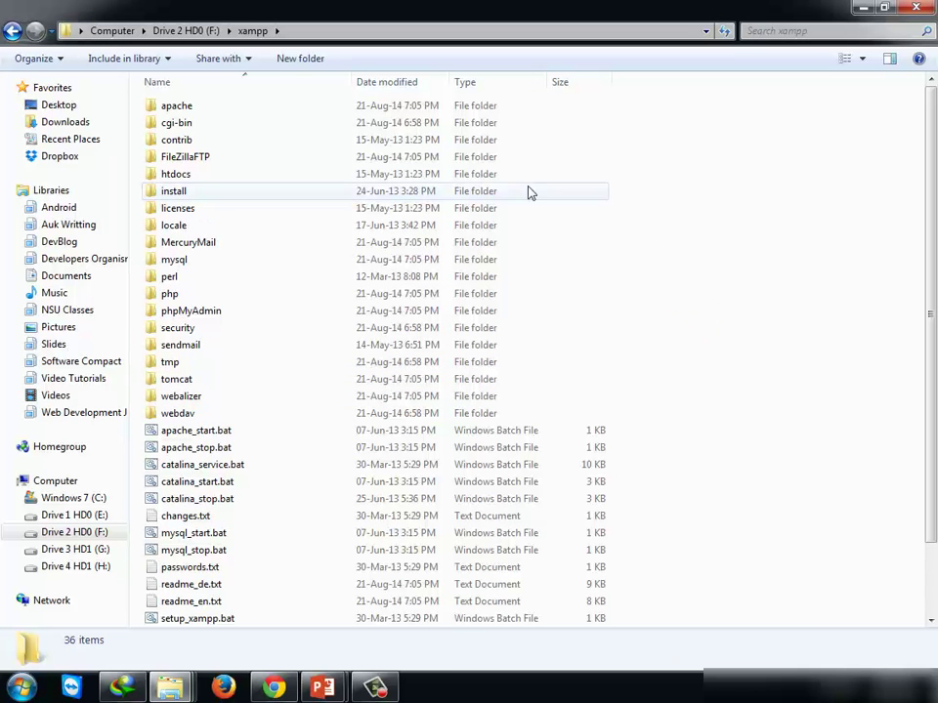
left_click(337, 329)
scroll(517, 307, "down", 2)
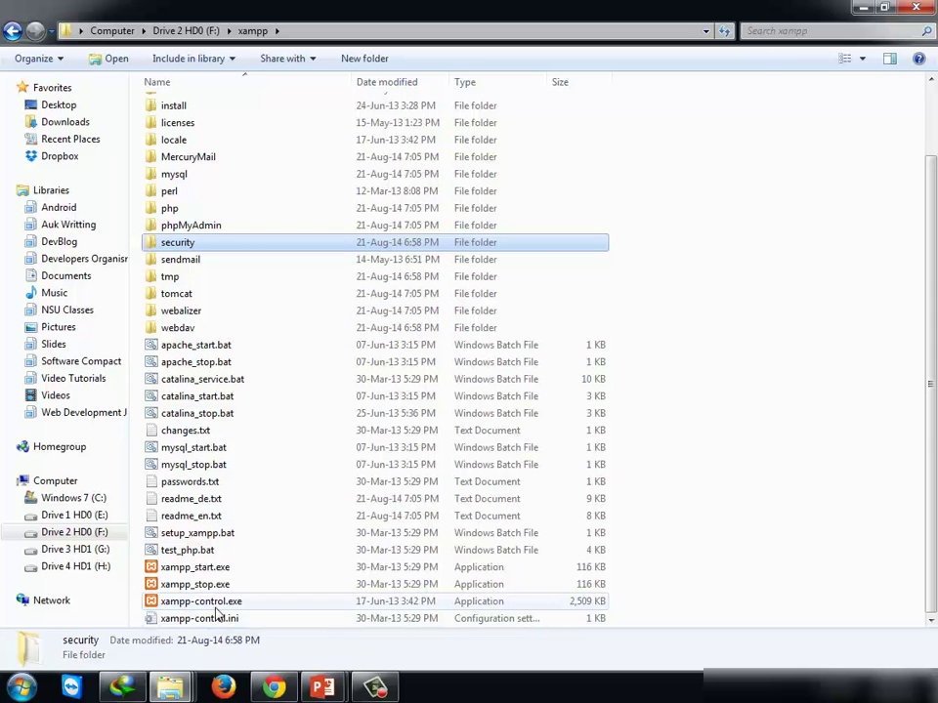
Step: Launch xampp-control.exe with English as the language and place the control panel near the middle of the screen
double_click(249, 603)
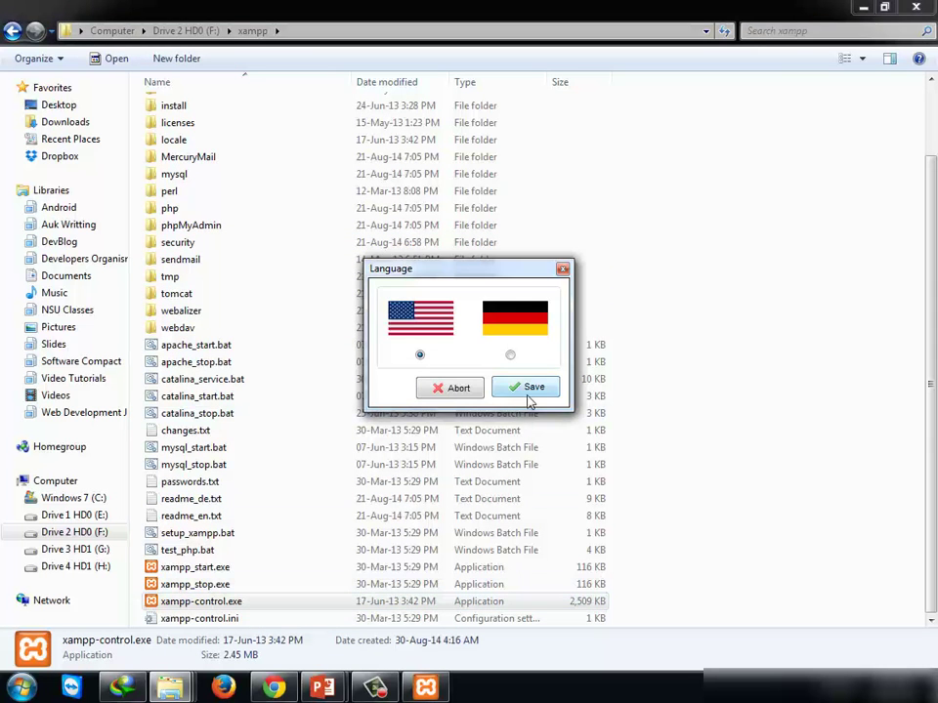
left_click(526, 392)
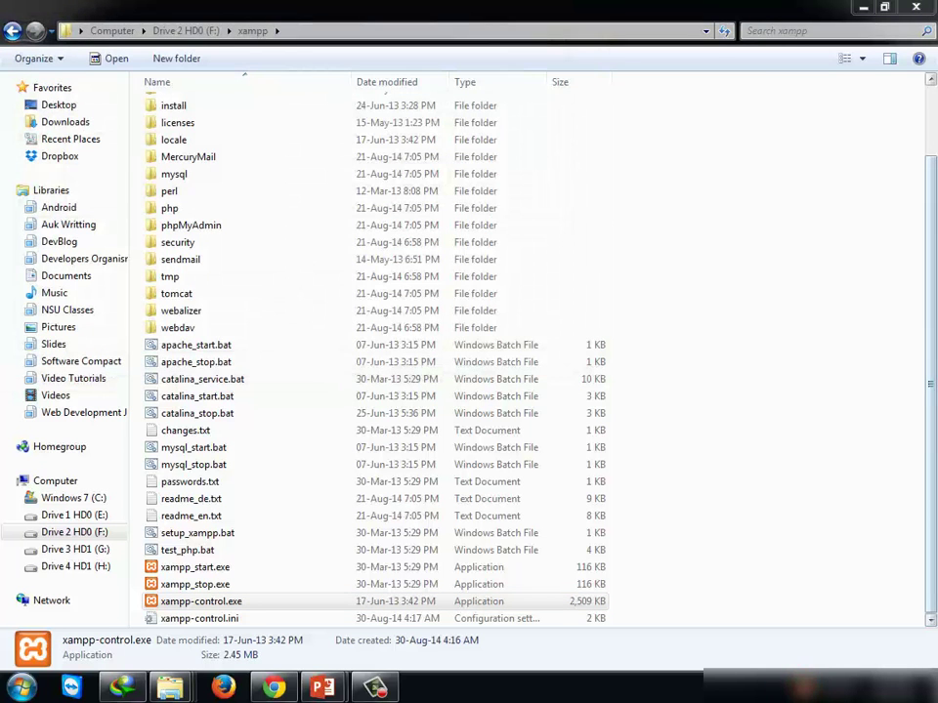
left_click_drag(264, 14, 446, 201)
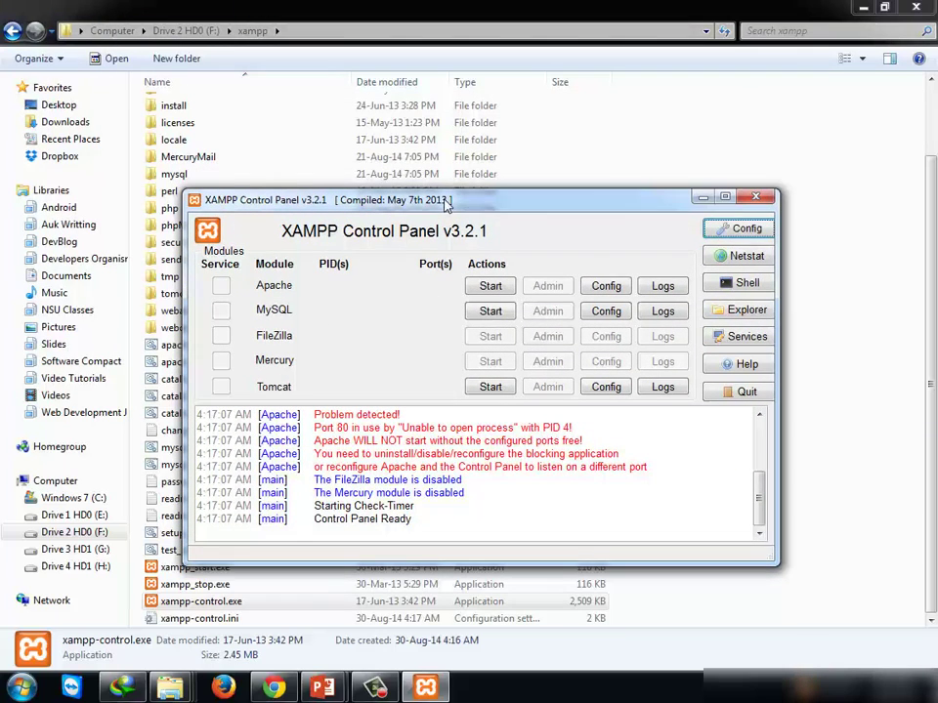
Step: Start the MySQL module and allow mysqld.exe through Windows Firewall on both private and public networks
left_click(506, 309)
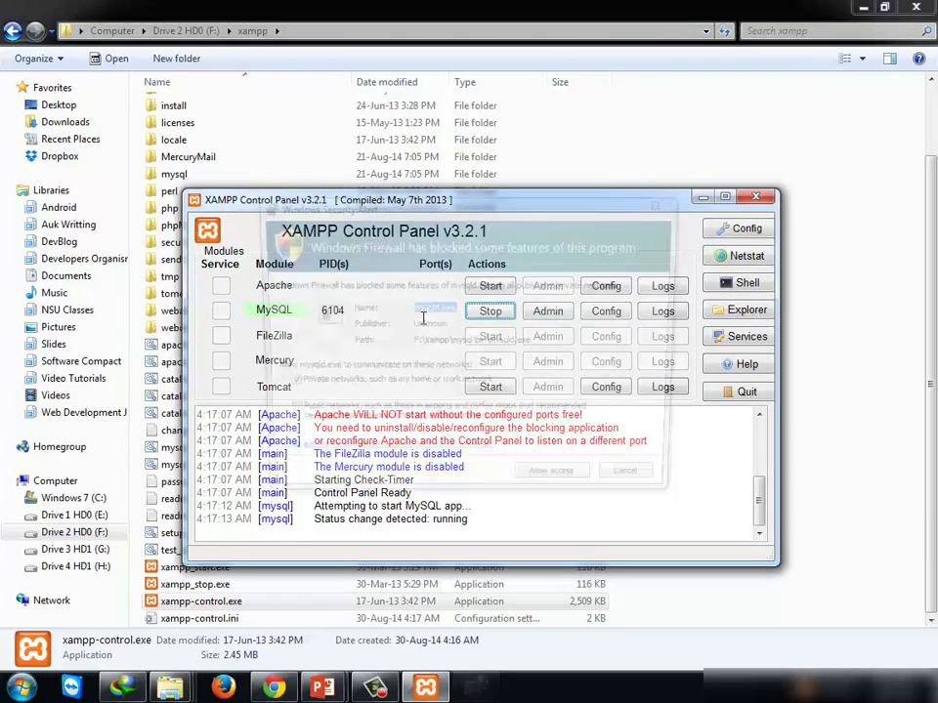
left_click(347, 419)
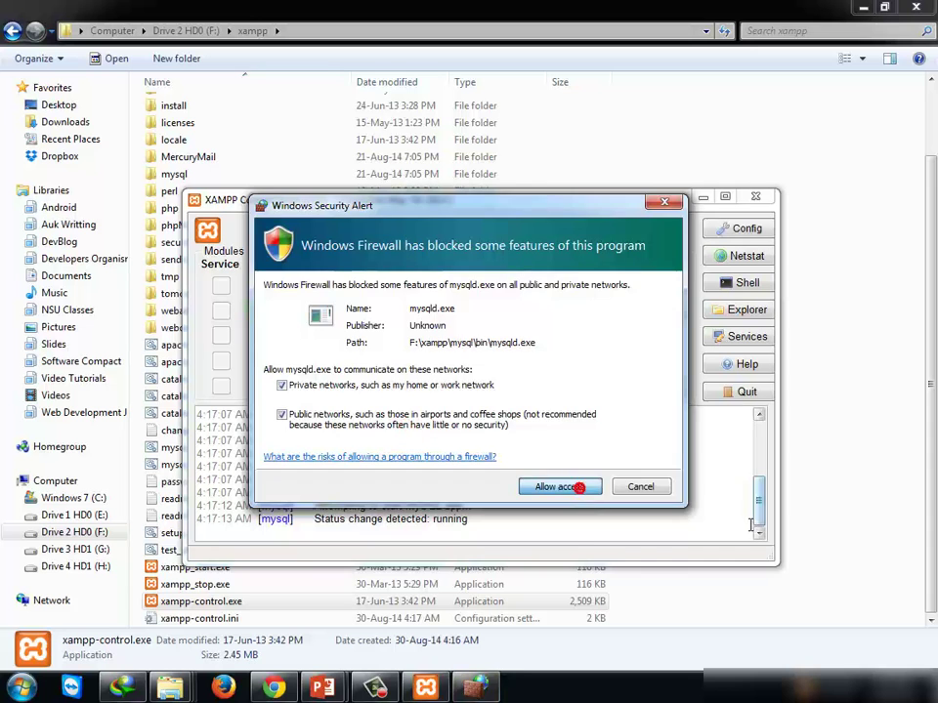
left_click(579, 487)
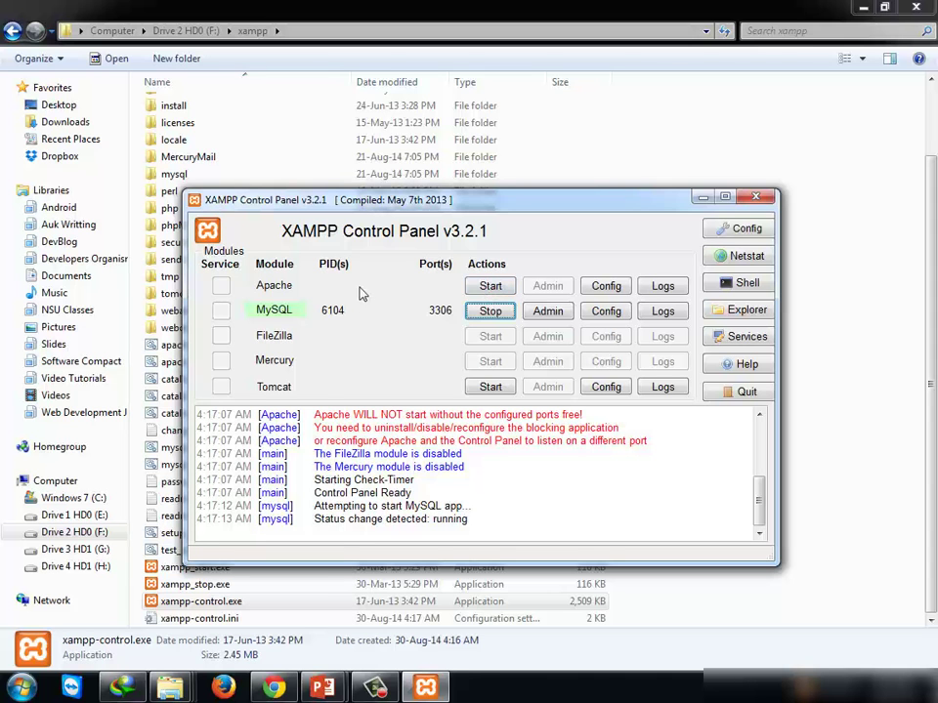
Step: Try to start the Apache module, then minimize the XAMPP Control Panel and restore it
left_click(488, 286)
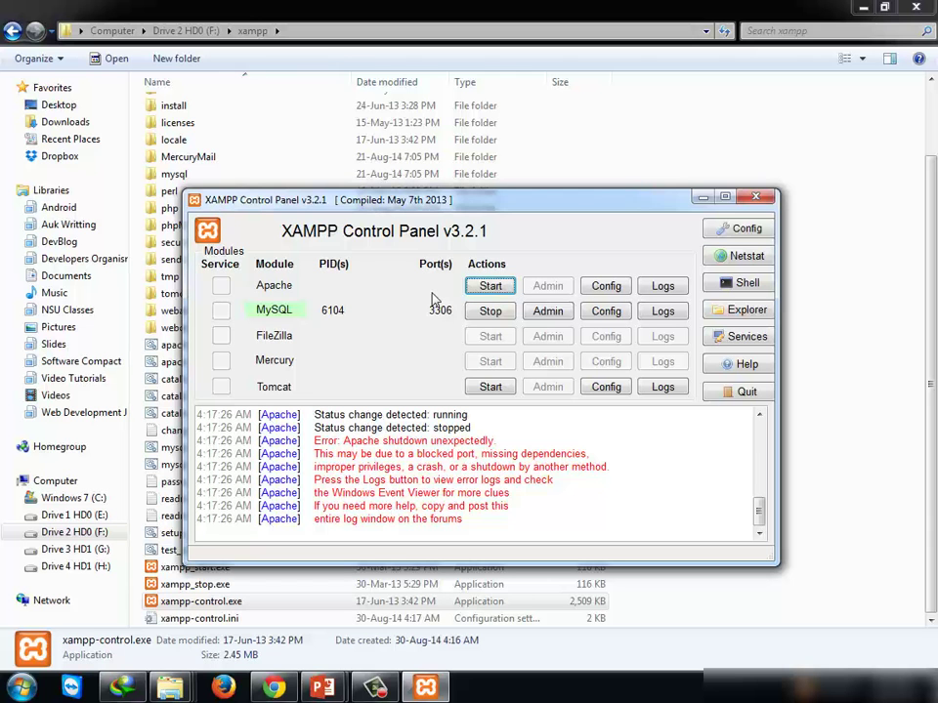
left_click(696, 196)
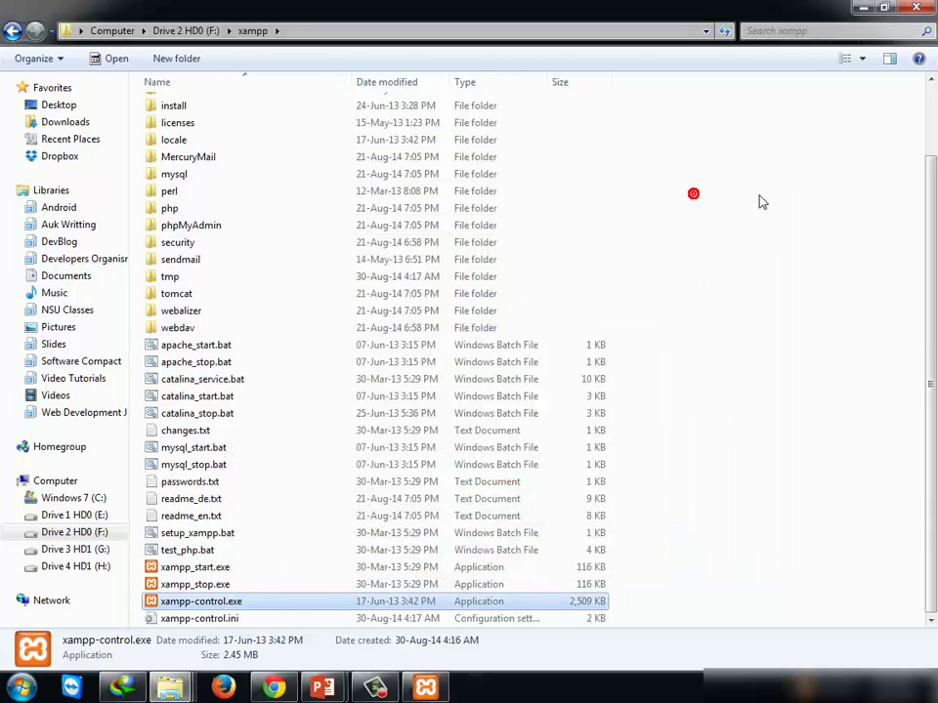
left_click(758, 196)
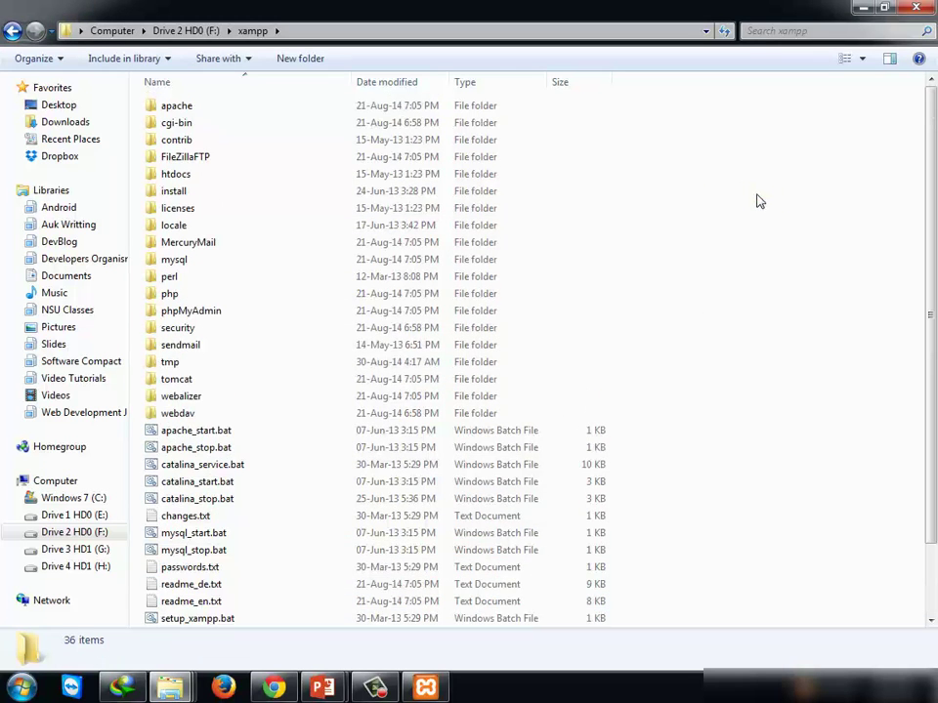
left_click(428, 687)
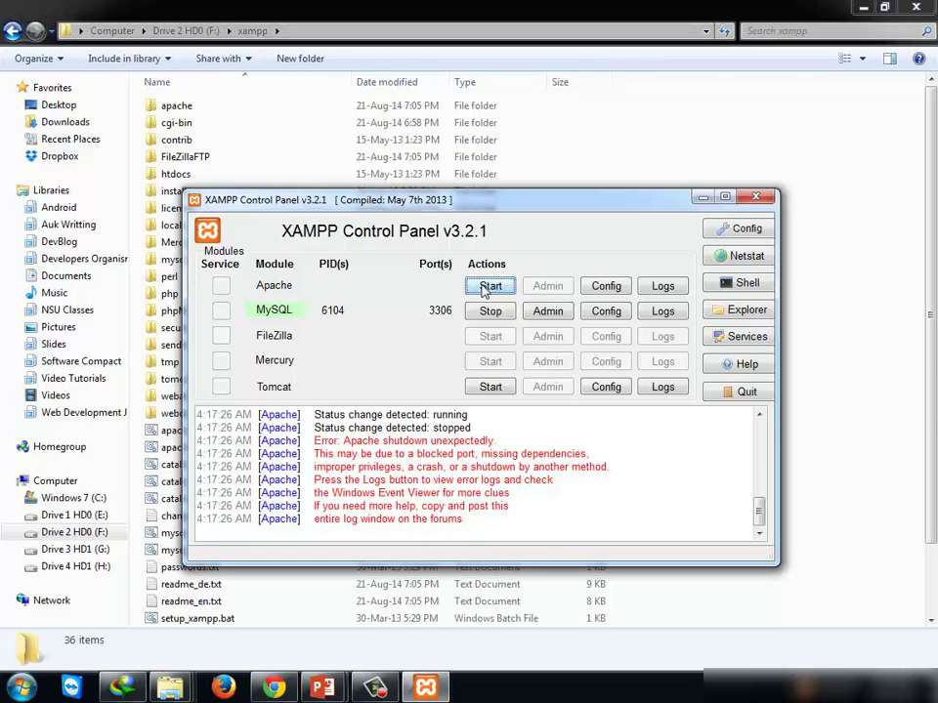
Step: Retry starting the Apache module and open httpd.conf from F:\xampp\apache\conf in Notepad++
left_click(489, 287)
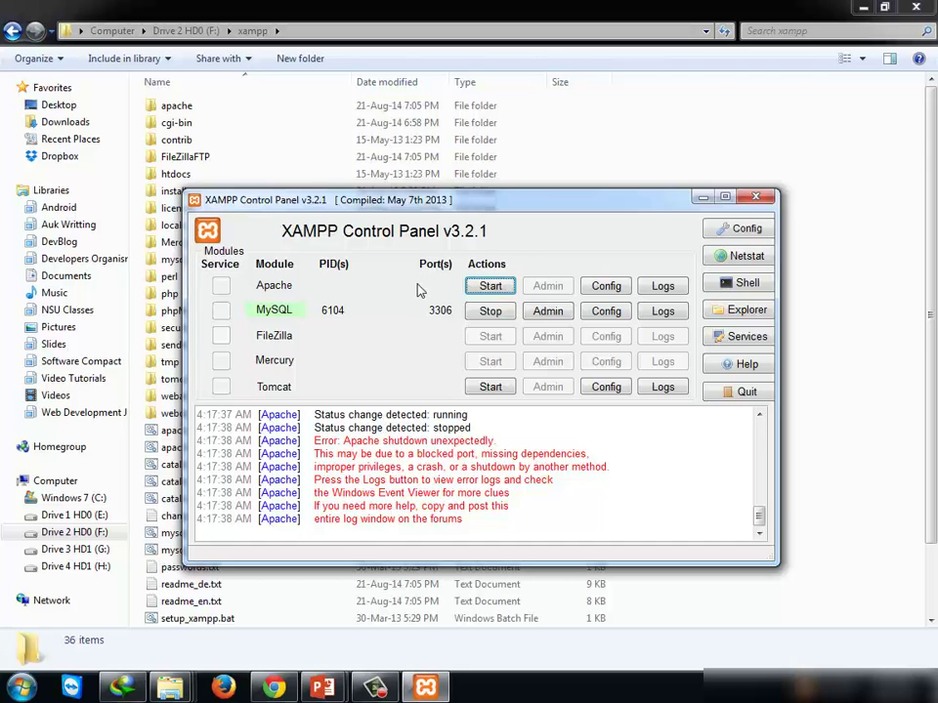
left_click(884, 308)
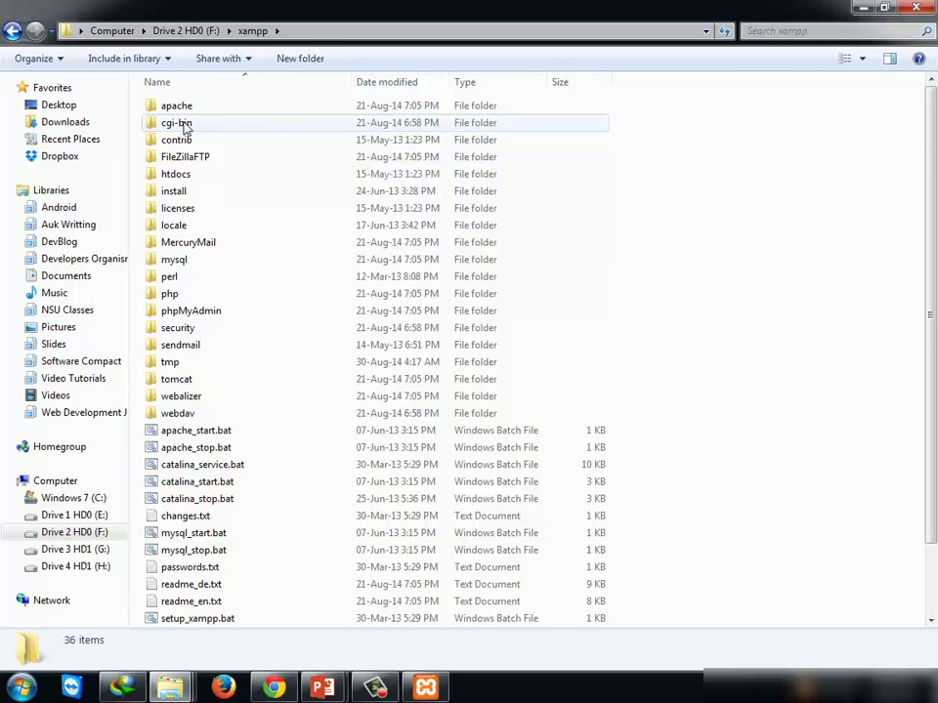
double_click(226, 106)
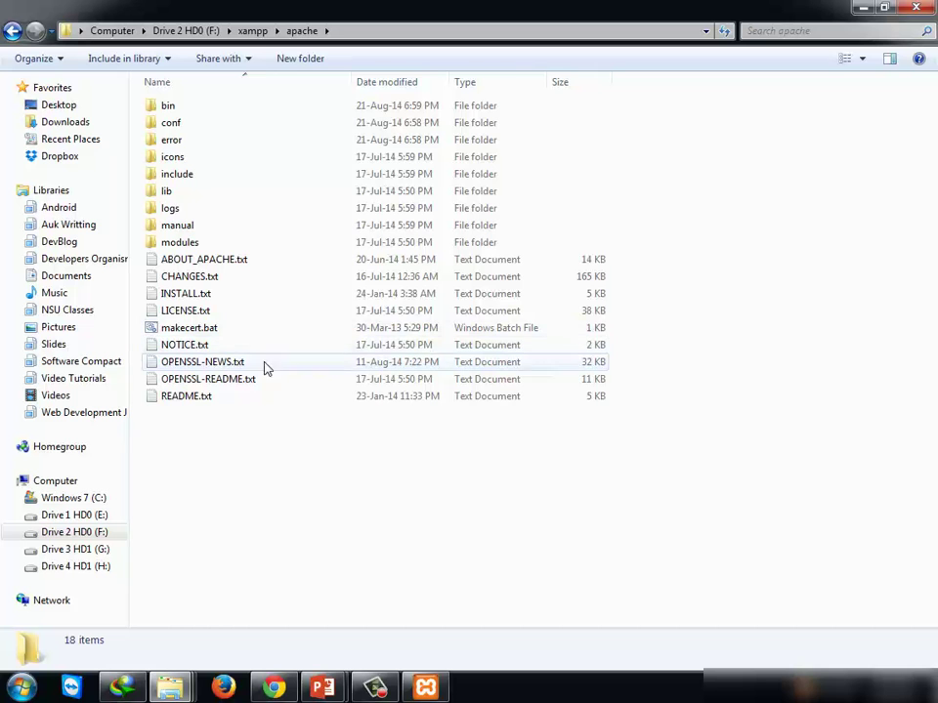
double_click(195, 133)
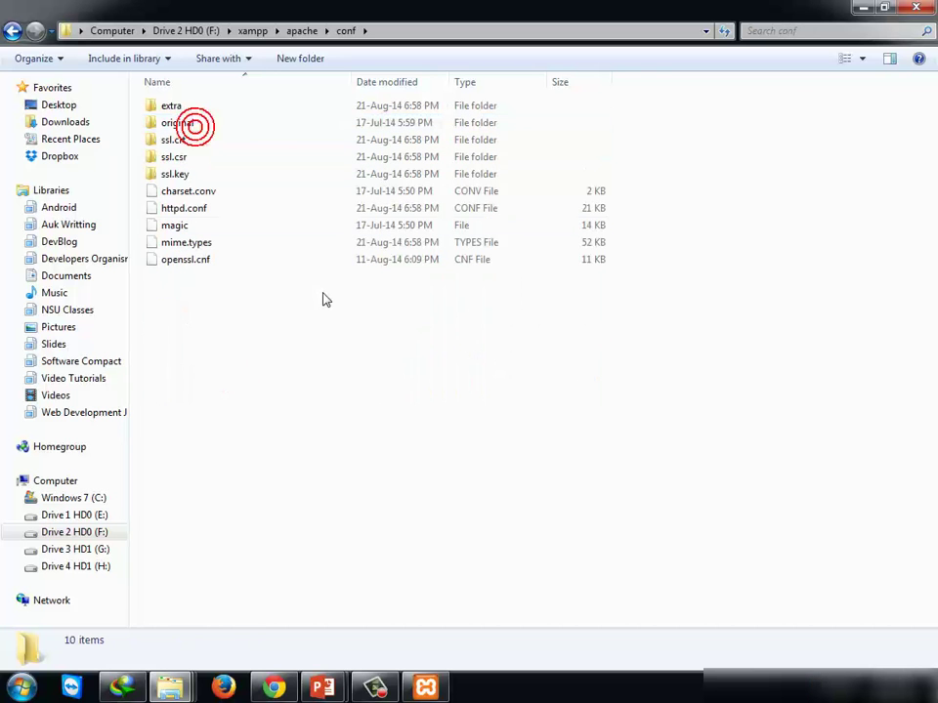
left_click(226, 211)
right_click(228, 209)
left_click(328, 254)
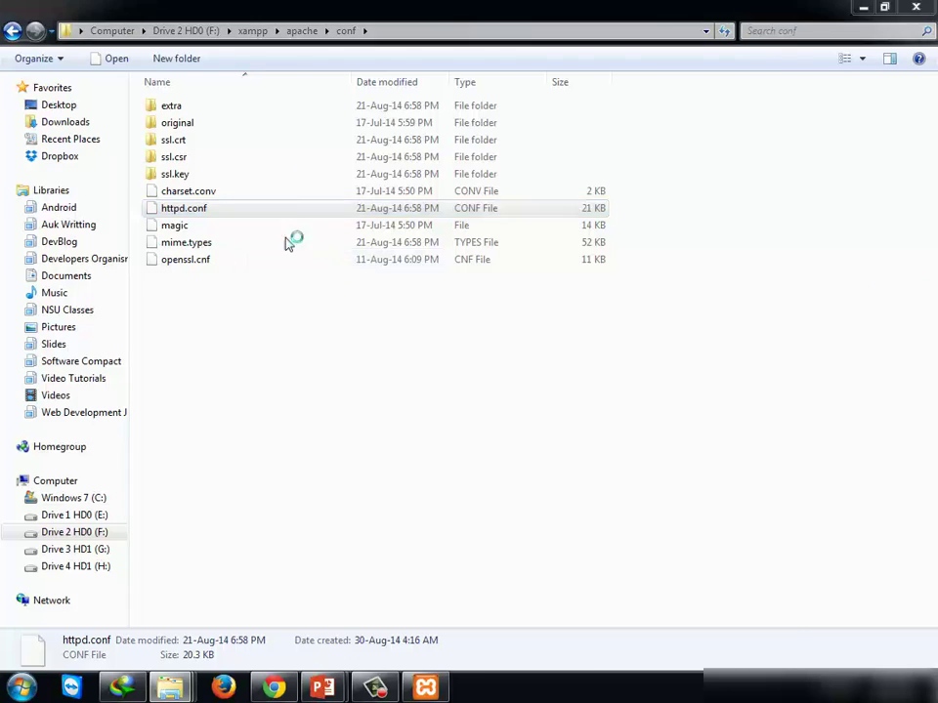
left_click(351, 232)
Step: Change the active Listen directive on line 58 of httpd.conf to port 8080
scroll(540, 329, "down", 10)
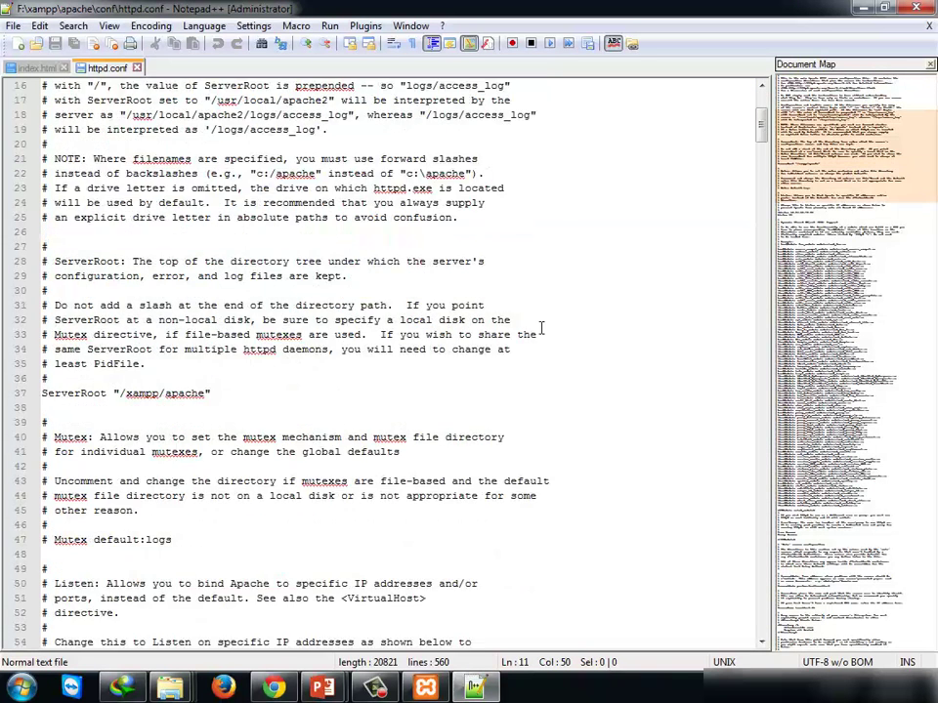
left_click(103, 480)
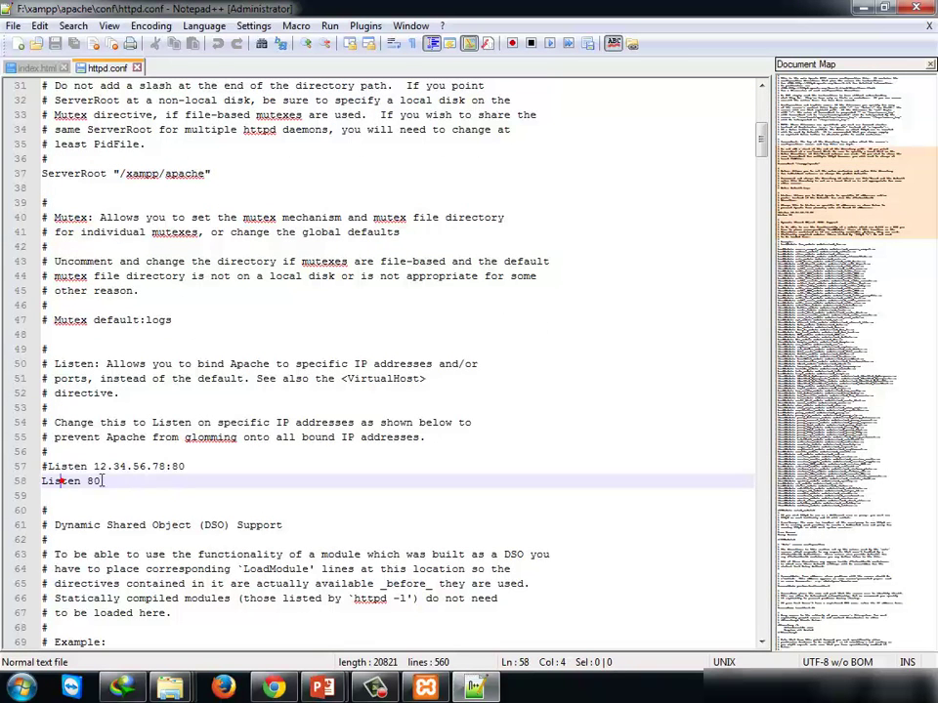
left_click(125, 480)
type("8")
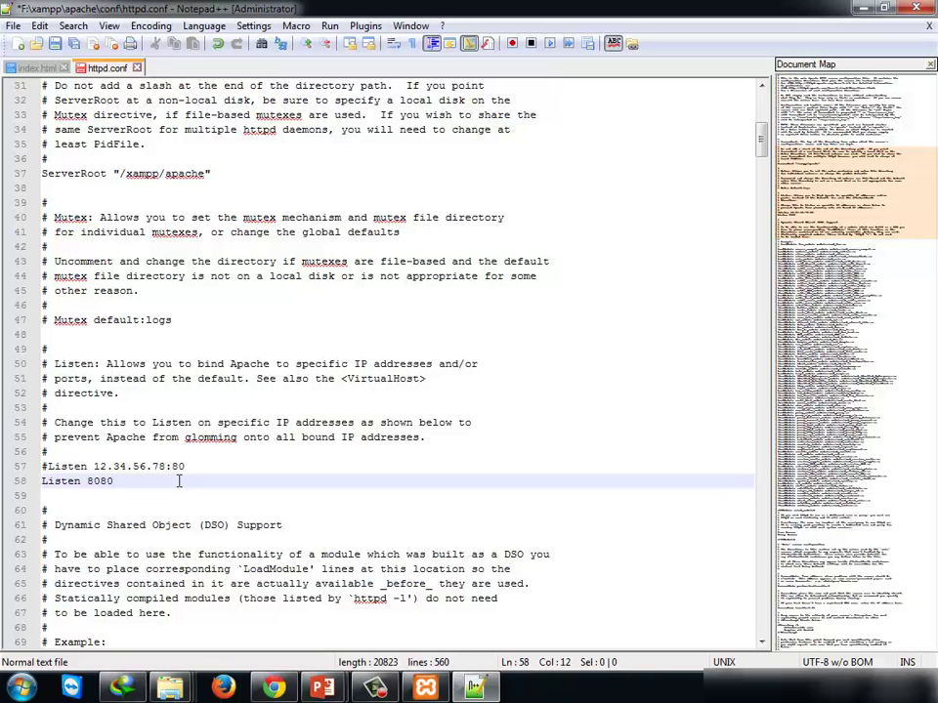
type("0")
Step: Go through all occurrences of "listen" in httpd.conf, and save and close the file
scroll(244, 430, "down", 20)
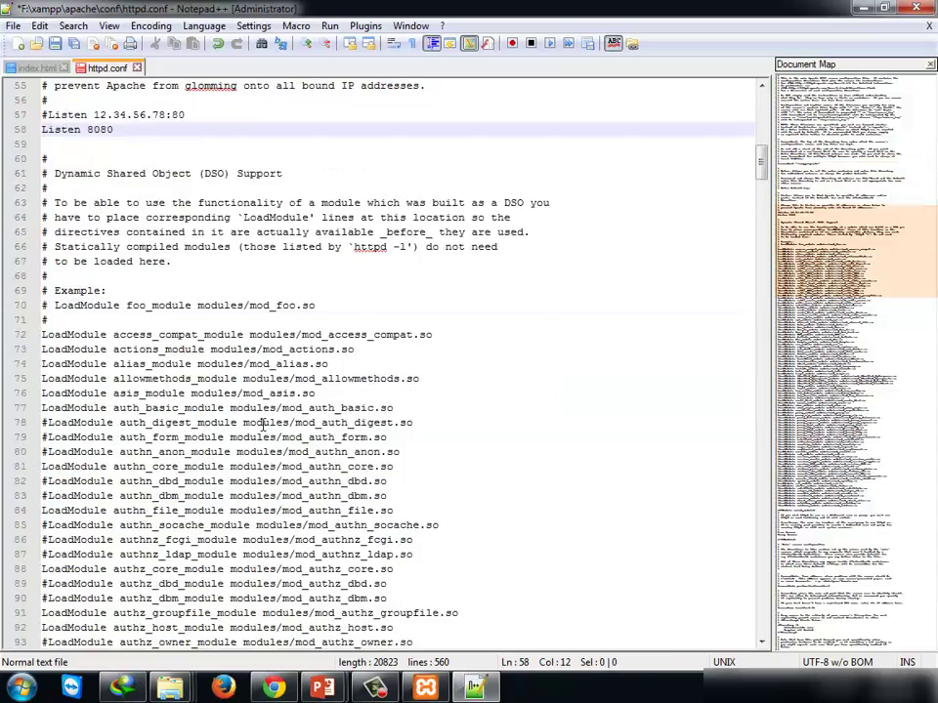
scroll(244, 429, "down", 15)
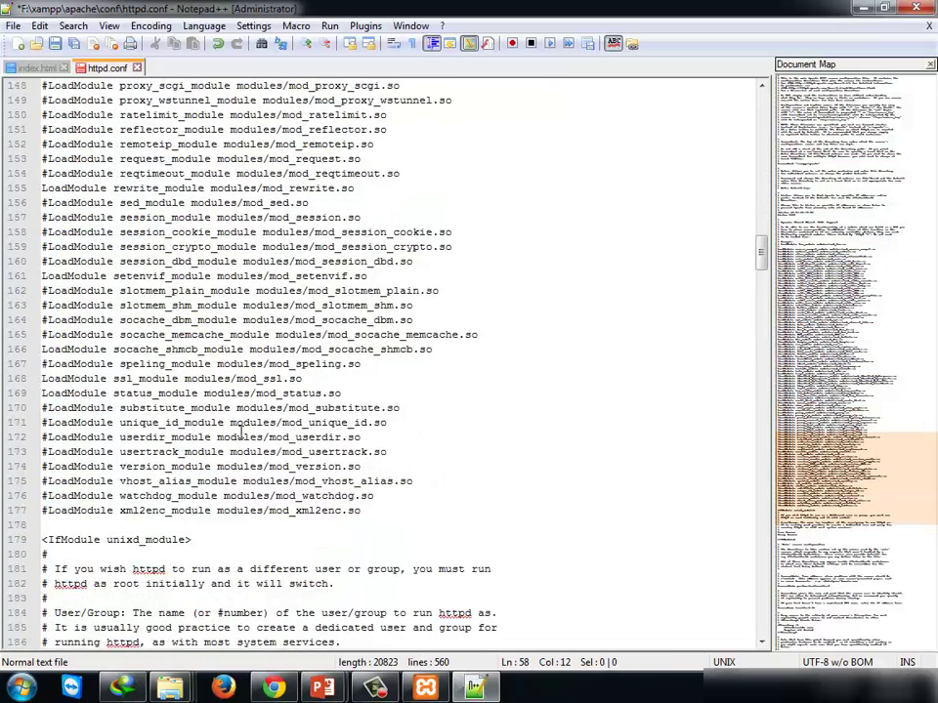
key("ctrl+f")
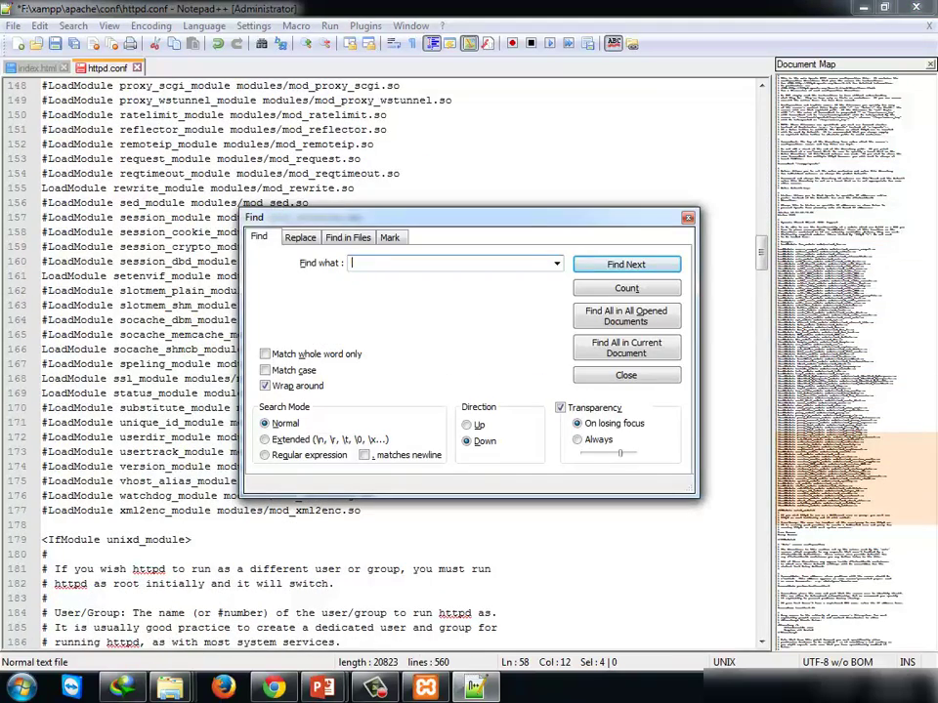
key("Return")
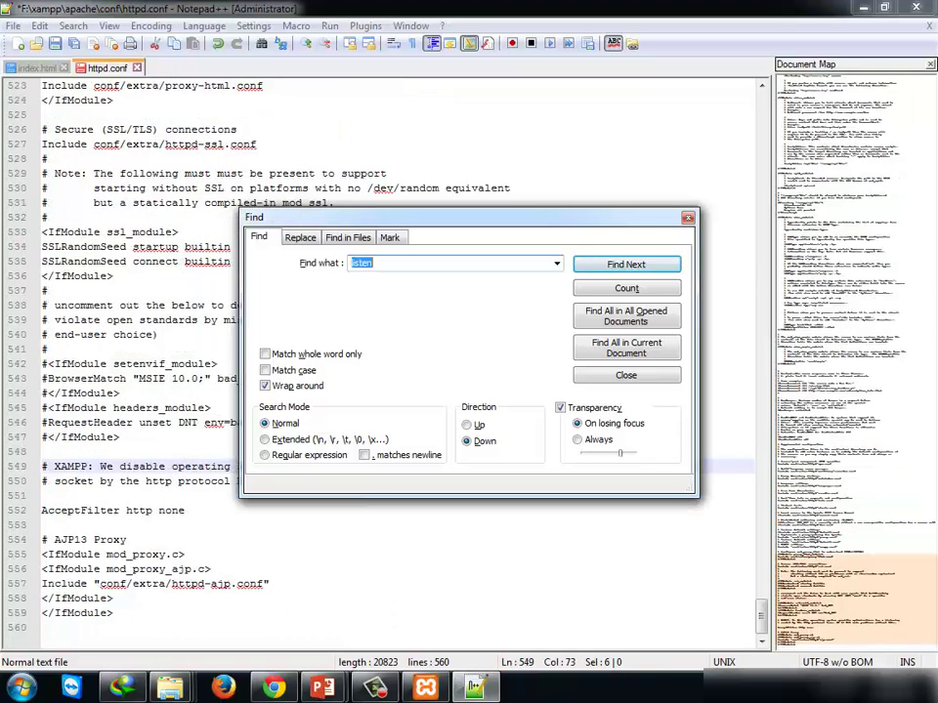
left_click_drag(416, 221, 686, 179)
key("Return")
key("Return")
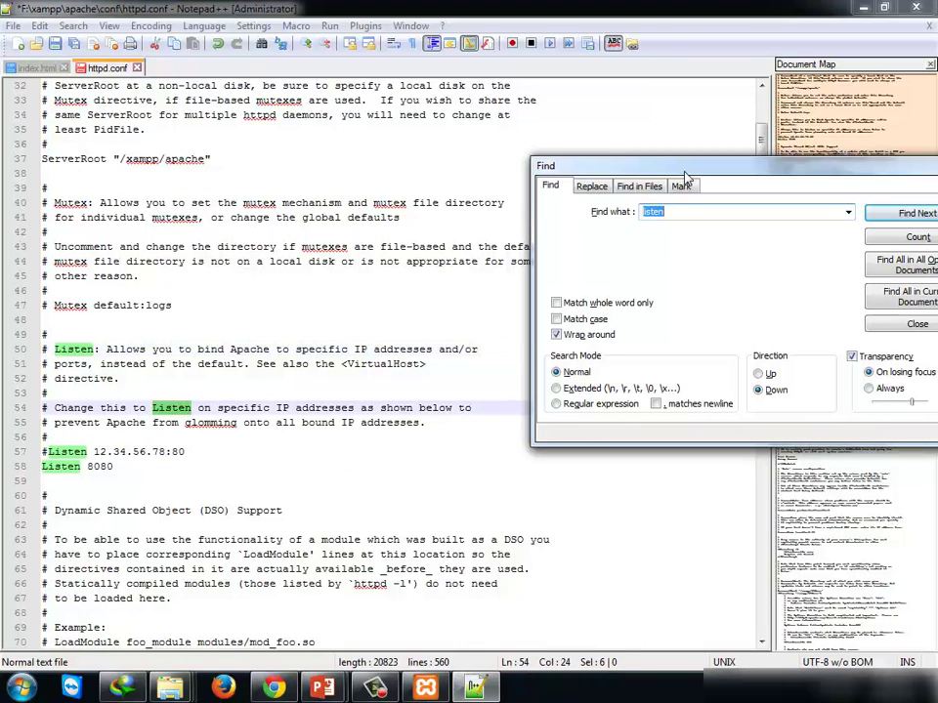
key("Return")
key("Return")
key("Return")
key("Return")
key("Return")
key("Return")
key("Return")
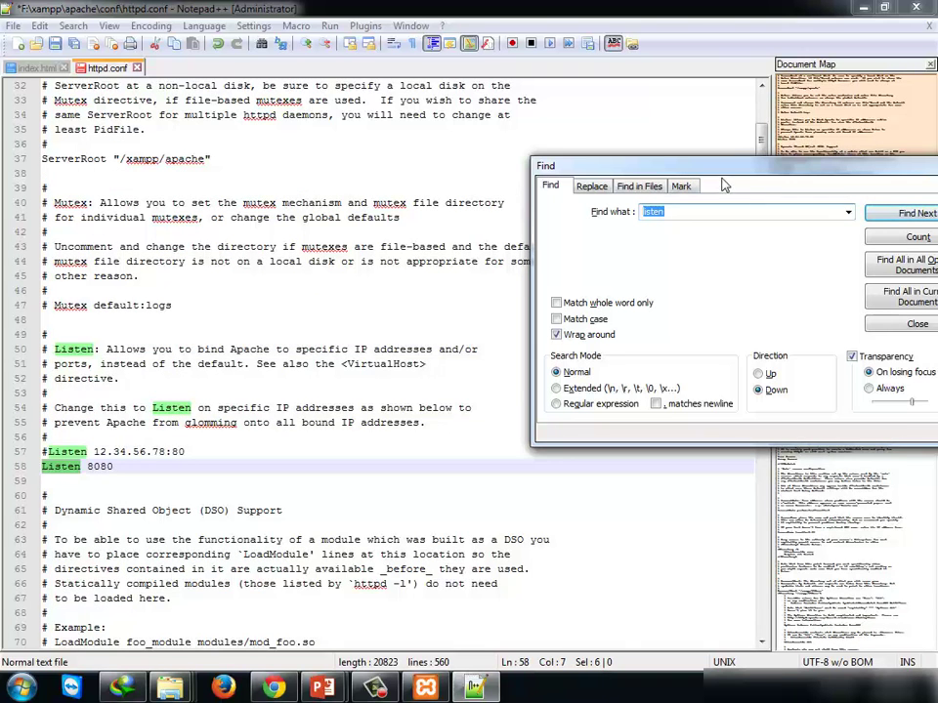
left_click_drag(724, 180, 570, 166)
left_click(793, 315)
left_click(405, 261)
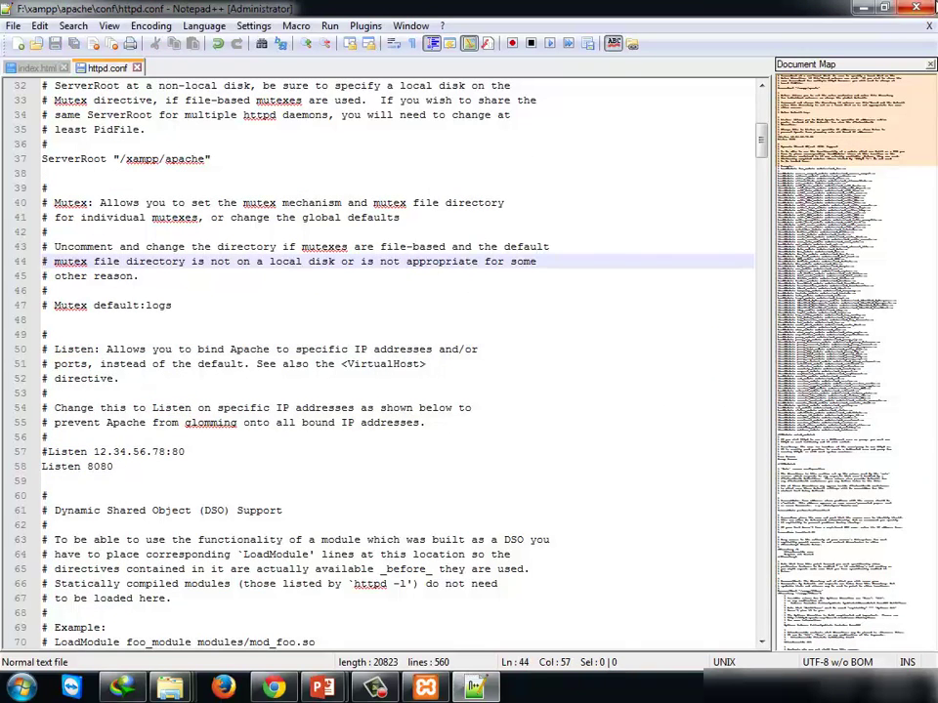
left_click(915, 7)
Step: Start Apache from the XAMPP Control Panel and allow Apache HTTP Server through Windows Firewall on private and public networks
left_click(427, 686)
left_click(492, 286)
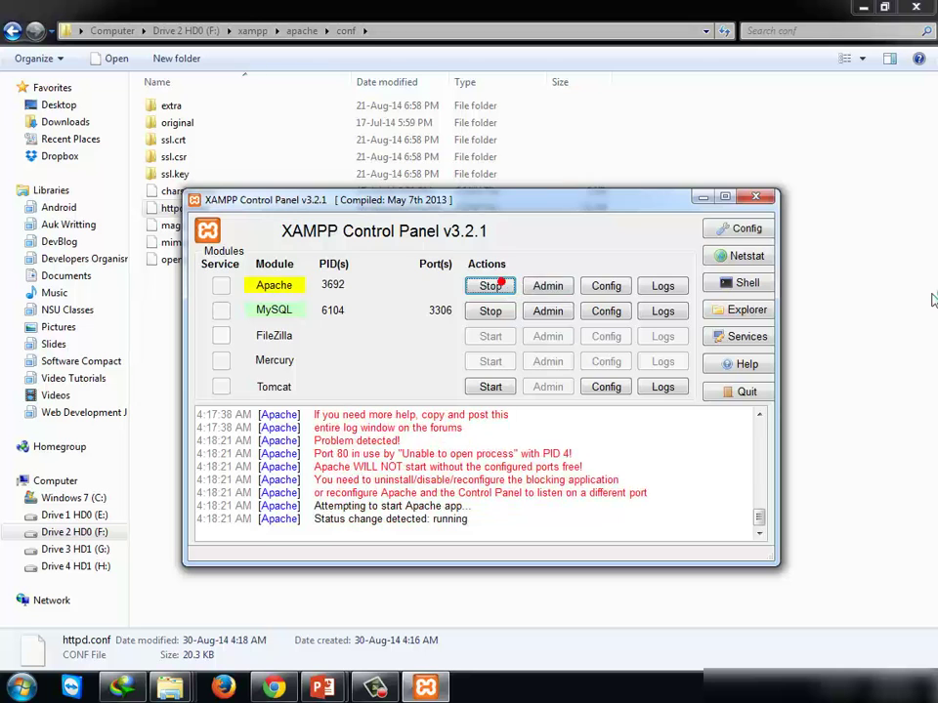
left_click(281, 414)
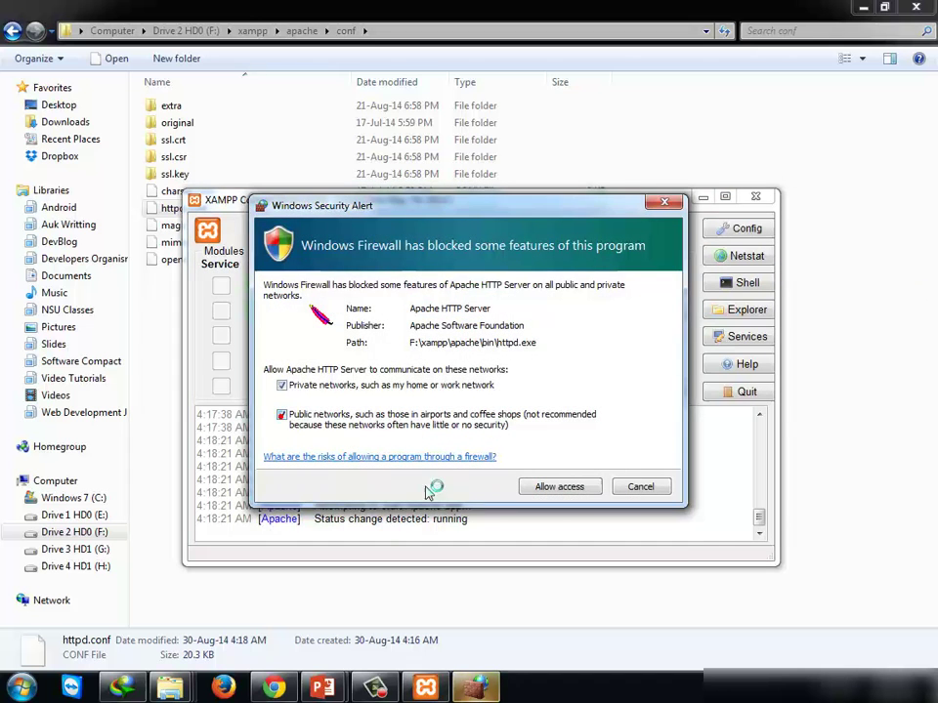
left_click(567, 491)
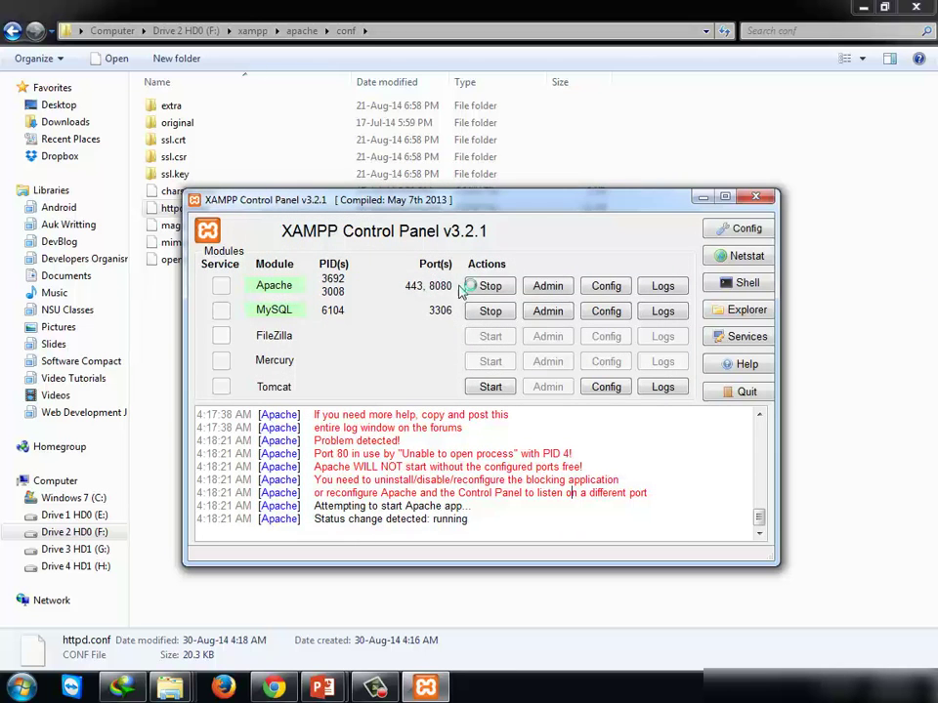
left_click_drag(466, 224, 500, 220)
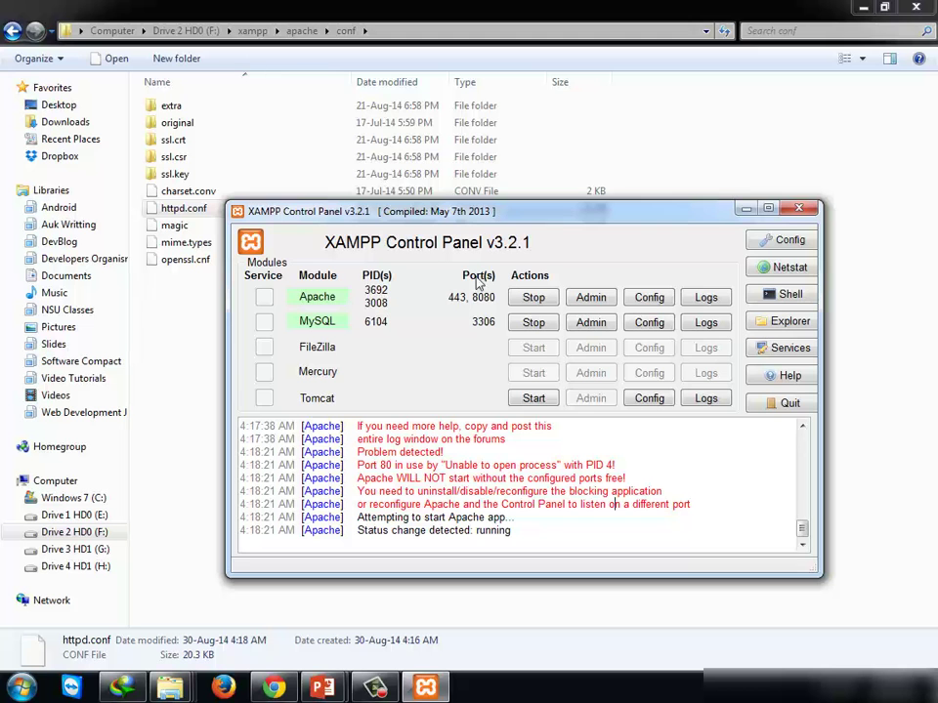
Step: Return to the xampp folder, open its php subfolder and find the php.ini file
left_click(298, 30)
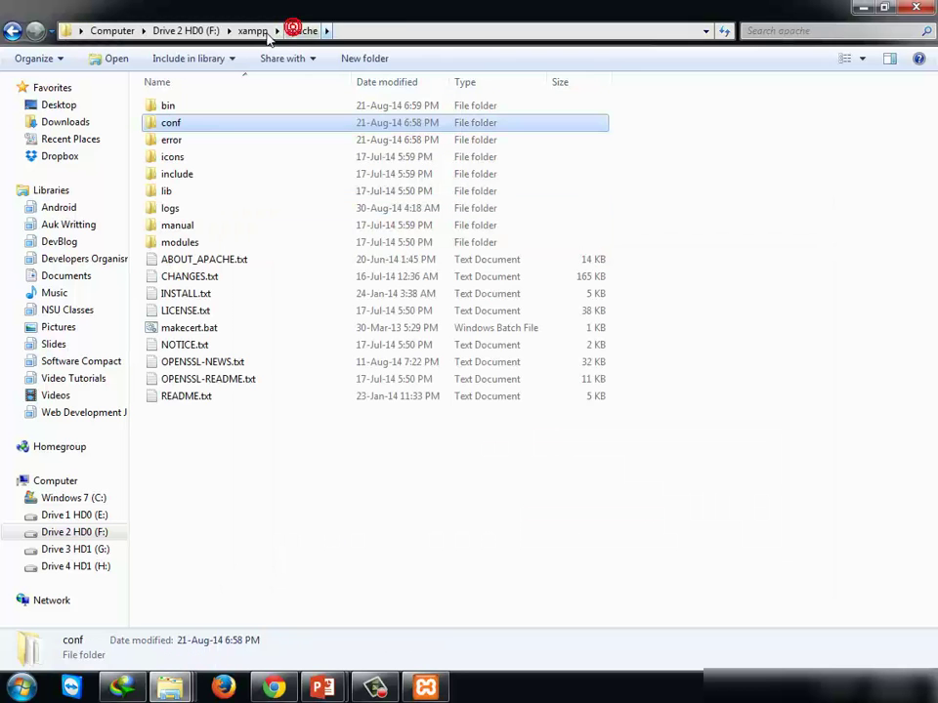
left_click(259, 32)
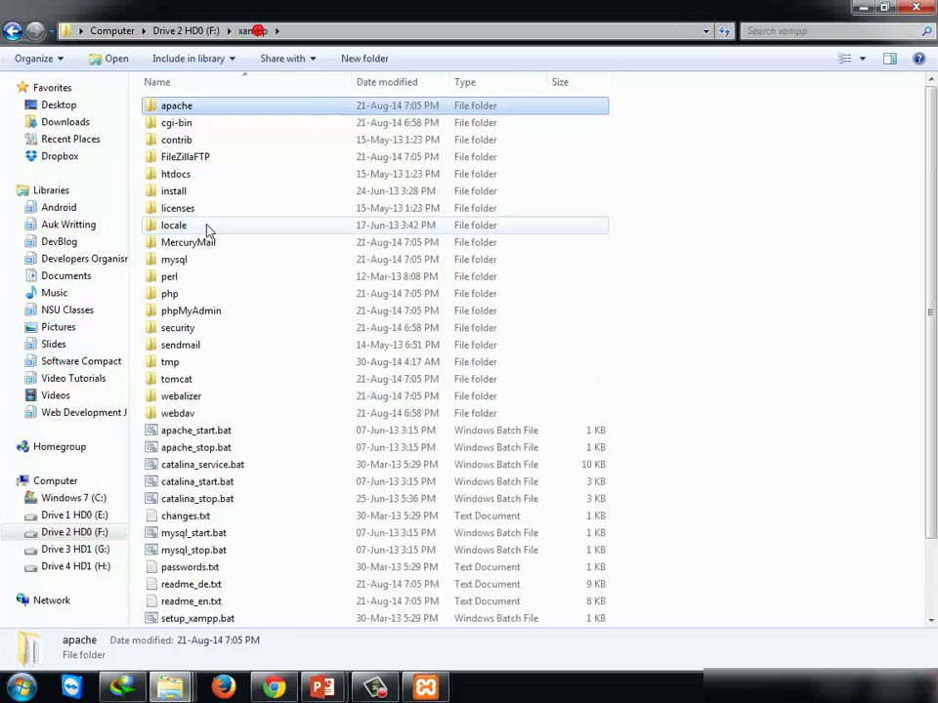
double_click(184, 294)
left_click(178, 344)
scroll(225, 469, "down", 4)
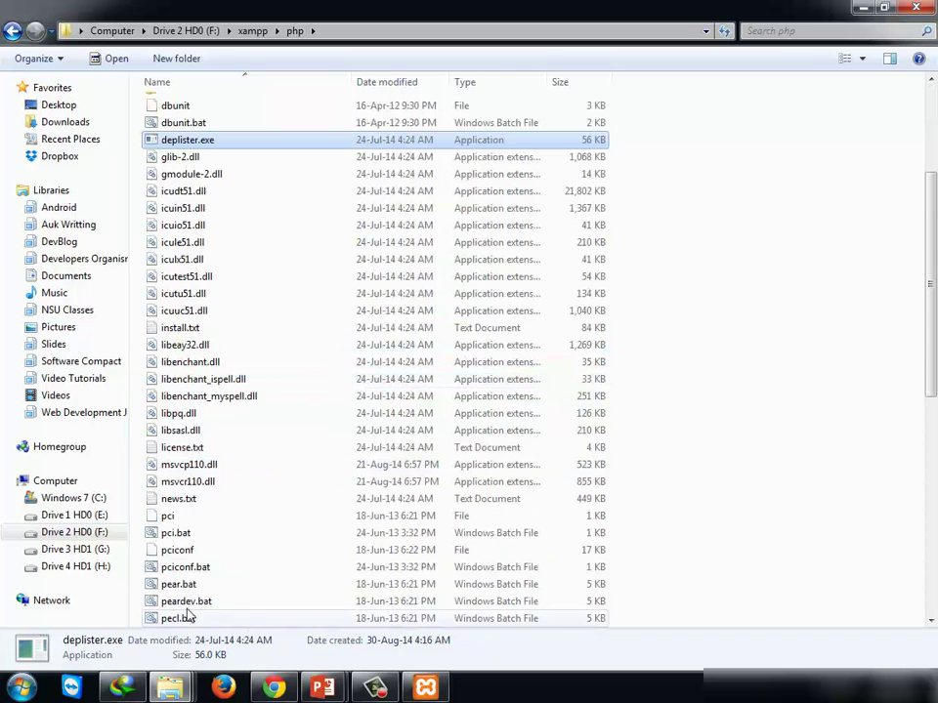
scroll(207, 503, "down", 2)
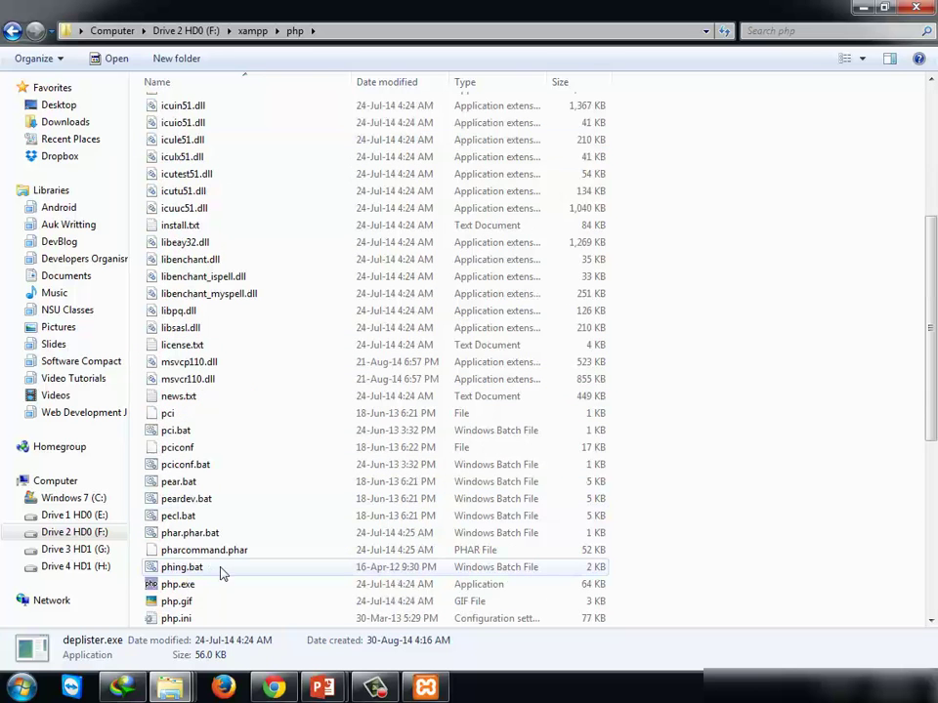
Step: Go back to the xampp folder and open htdocs to examine the web root's contents
left_click(246, 30)
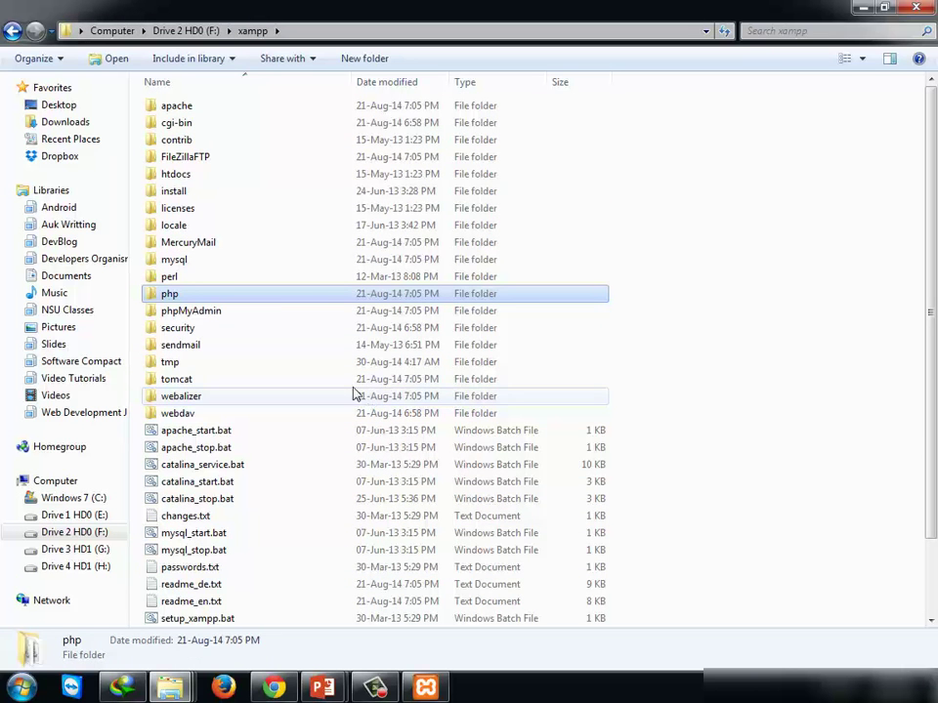
double_click(210, 174)
left_click(273, 344)
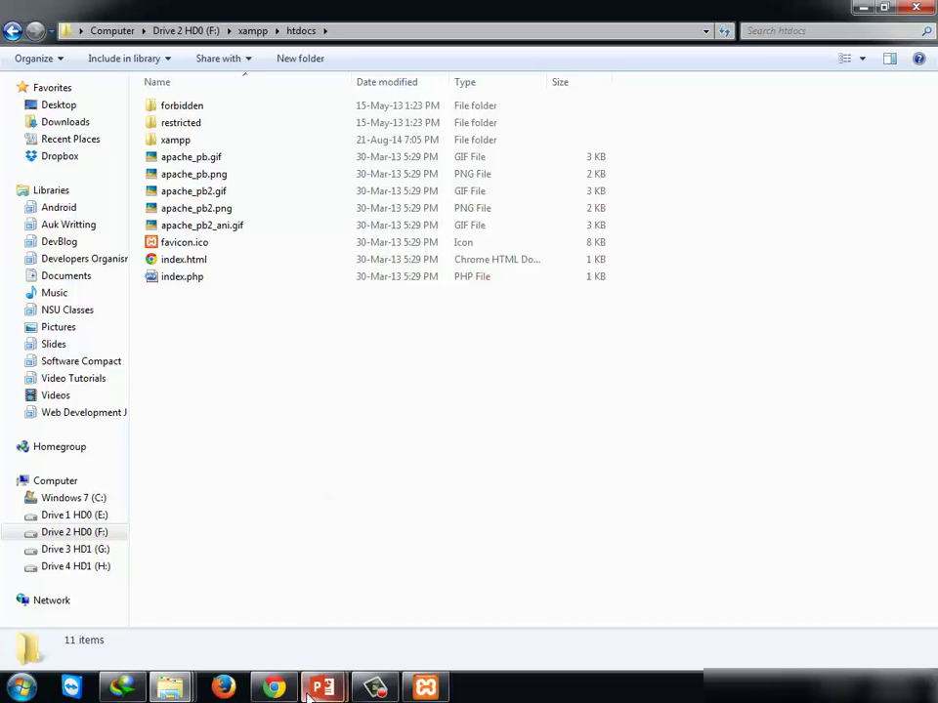
Step: Switch to Chrome, load localhost:8080 in a new tab and choose English on the XAMPP splash page
key("alt+Tab")
left_click(801, 10)
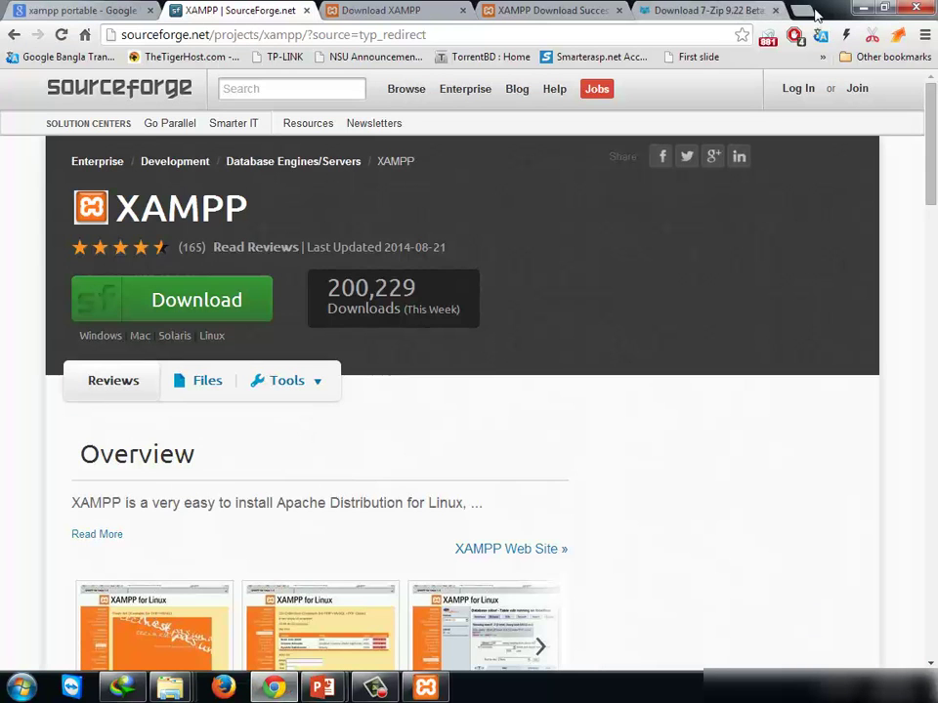
type("loca")
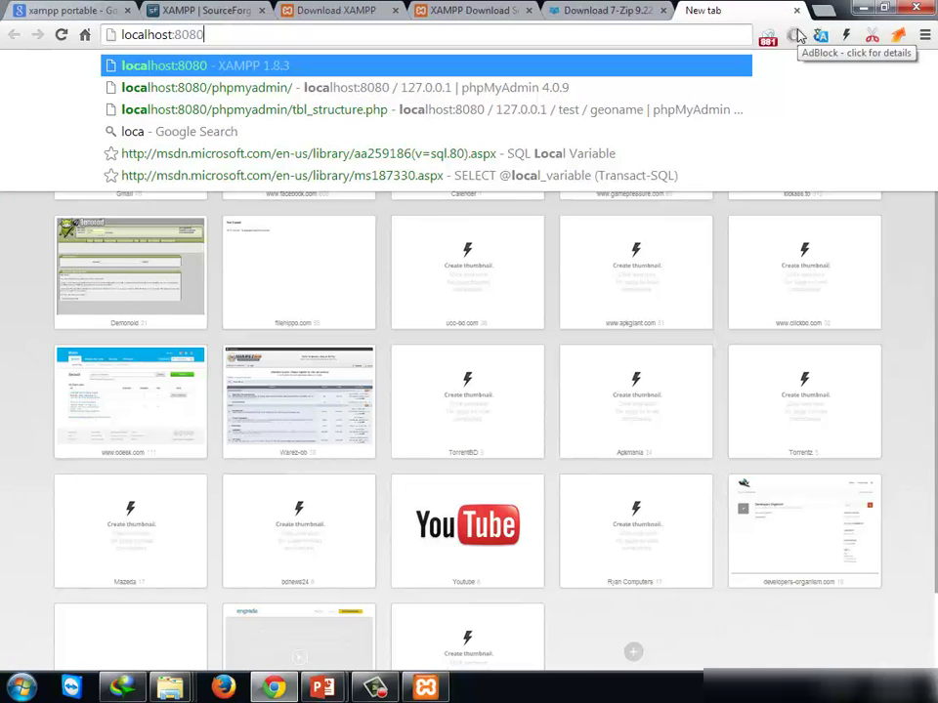
type("lhost")
key("Delete")
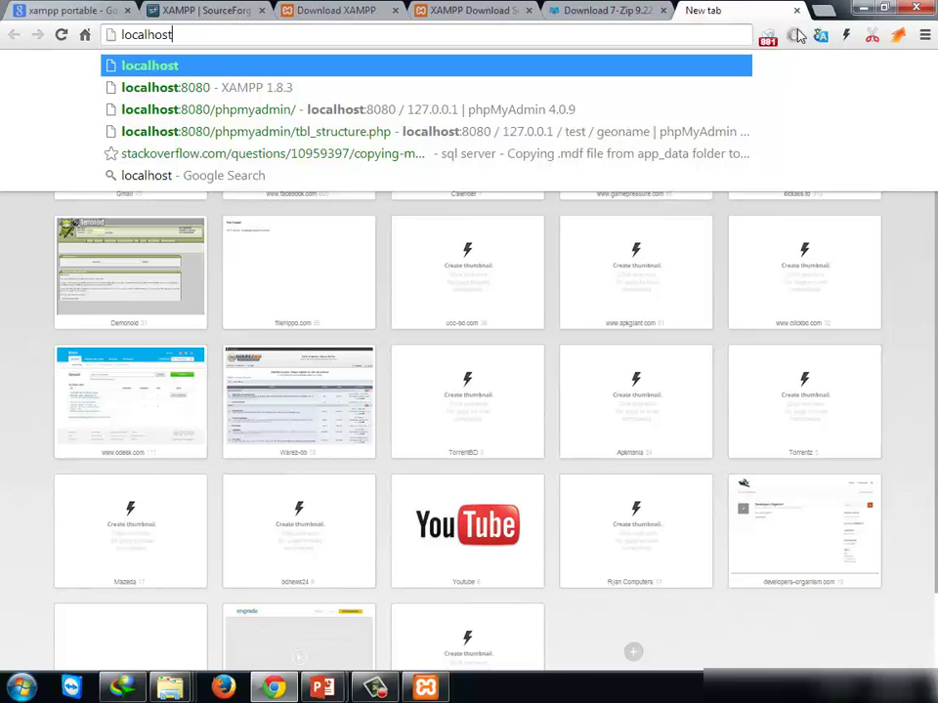
type(":")
key("Return")
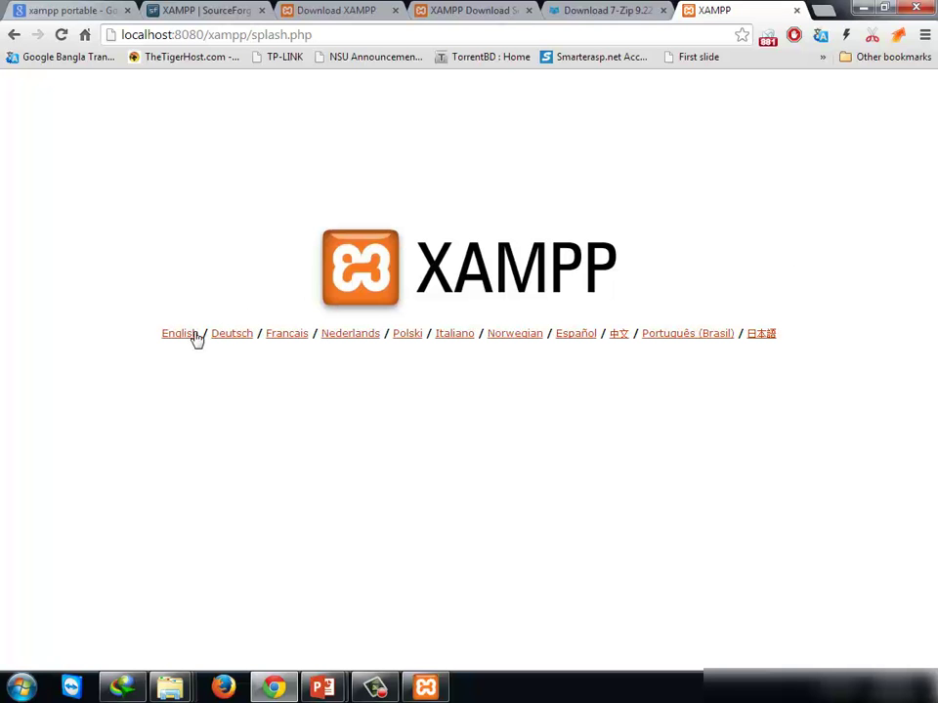
left_click(191, 334)
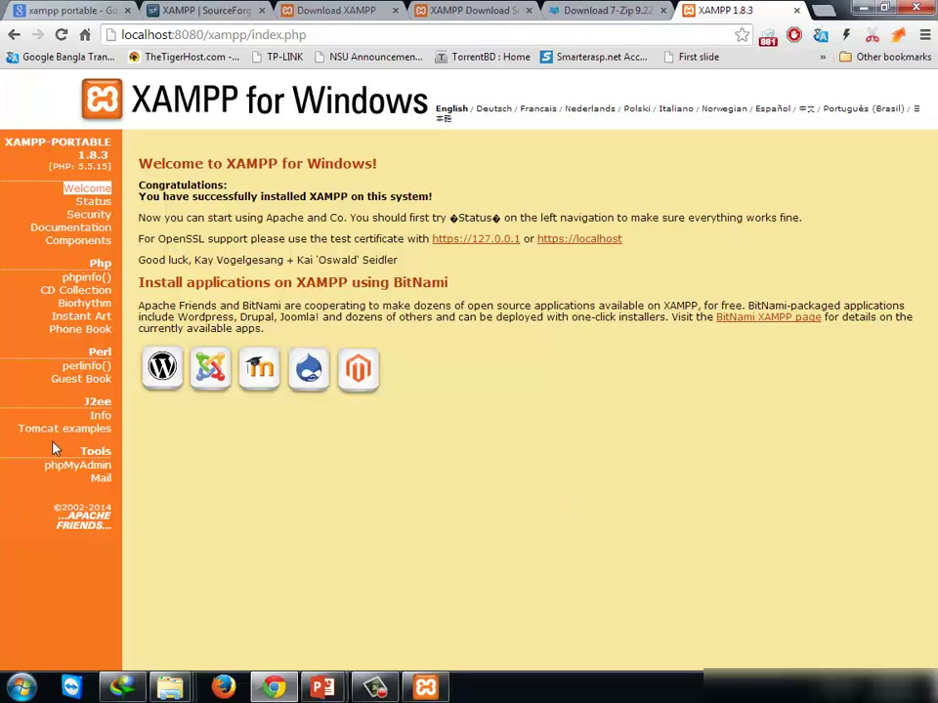
Step: Open the phpinfo() page and examine the PHP version and configuration details
left_click(93, 280)
left_click_drag(416, 317, 411, 223)
left_click(439, 412)
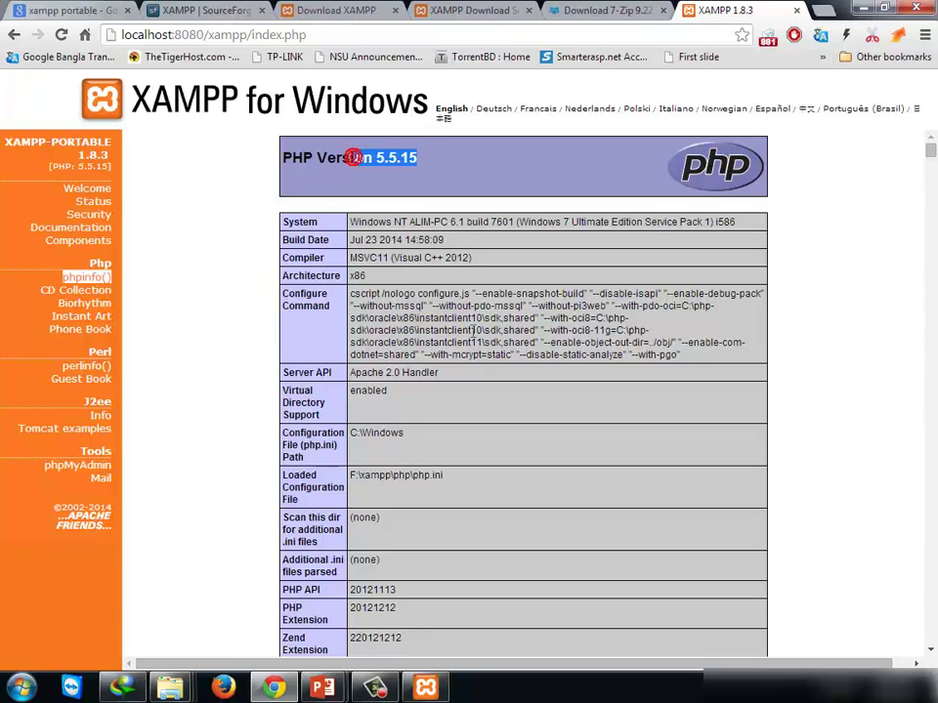
scroll(476, 349, "down", 10)
scroll(476, 348, "down", 3)
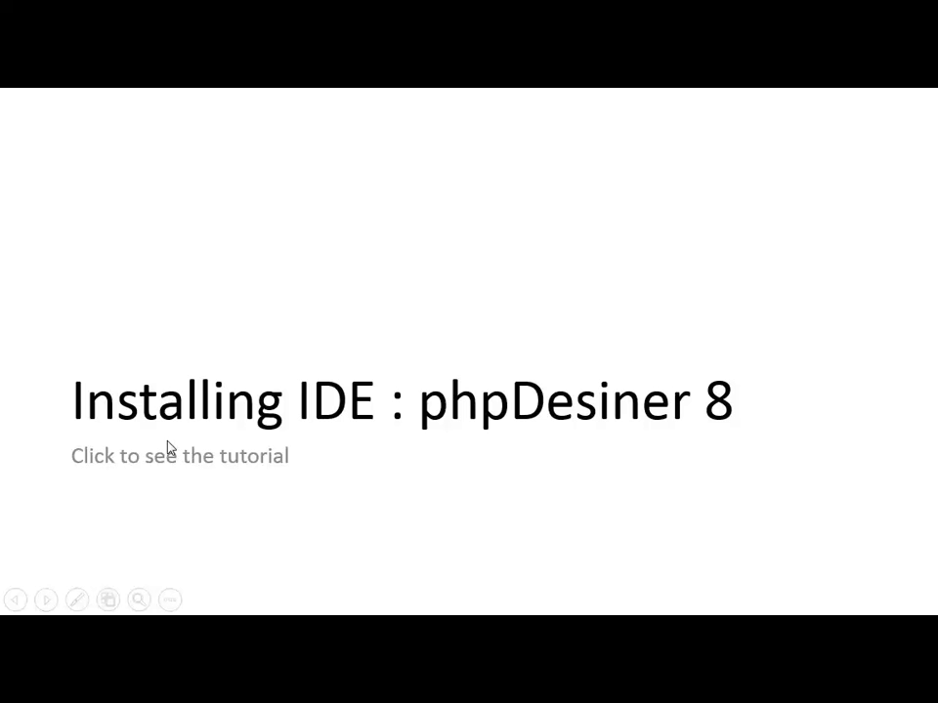
Step: Advance the presentation to the first-programming slide and launch phpDesigner 8
key("Right")
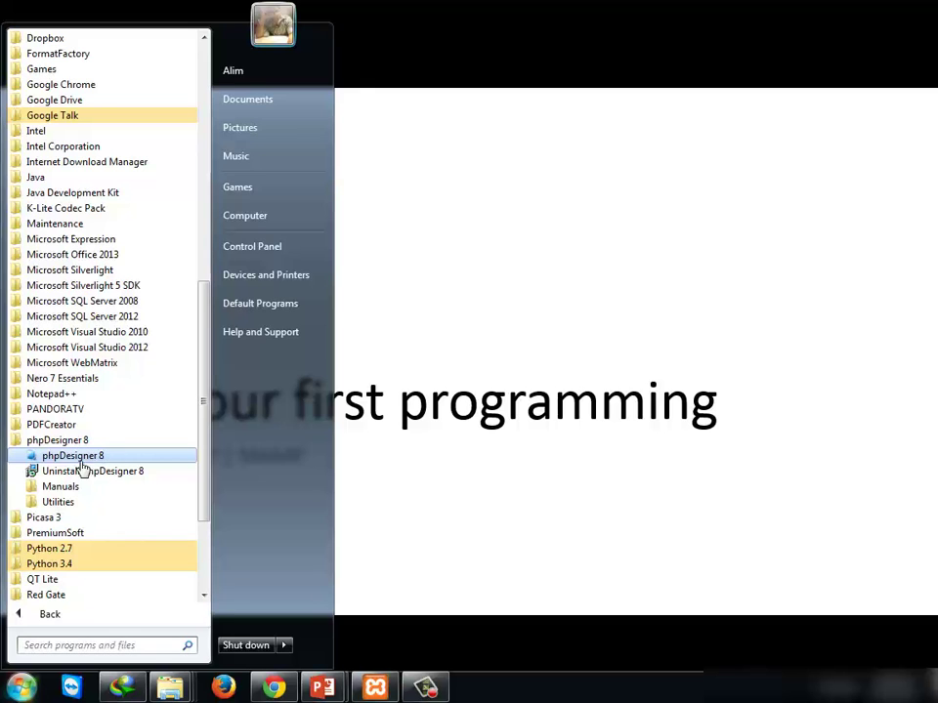
left_click(94, 459)
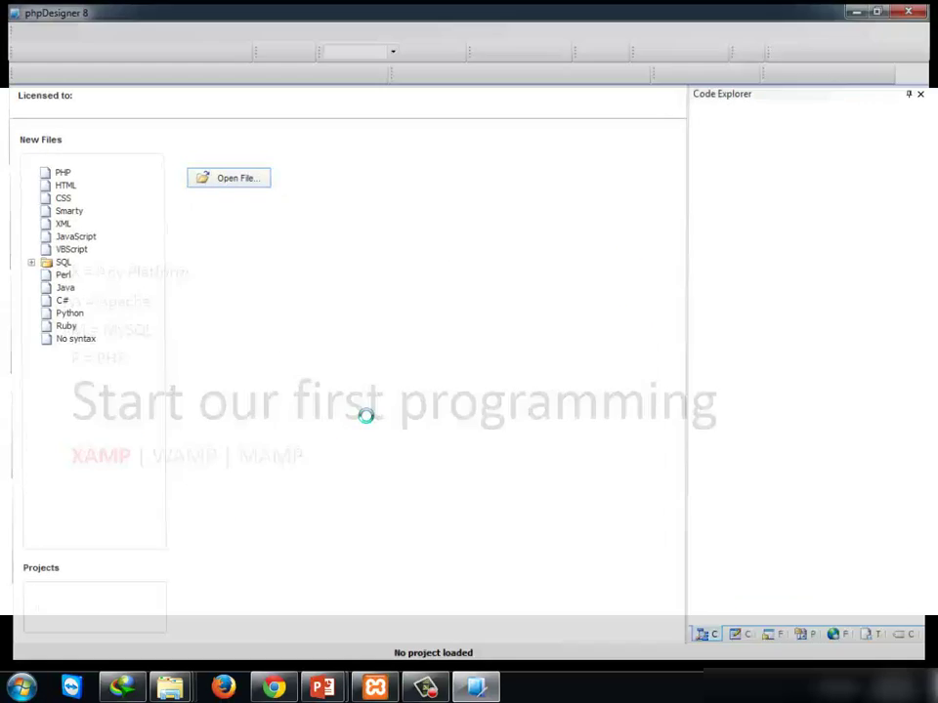
left_click(298, 28)
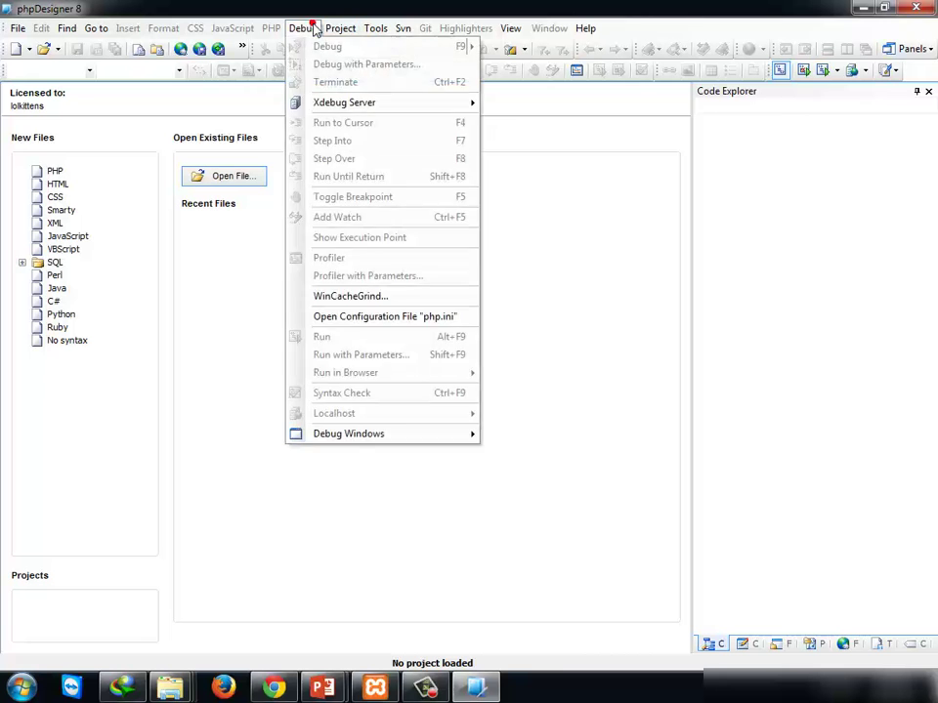
mouse_move(332, 28)
left_click(380, 47)
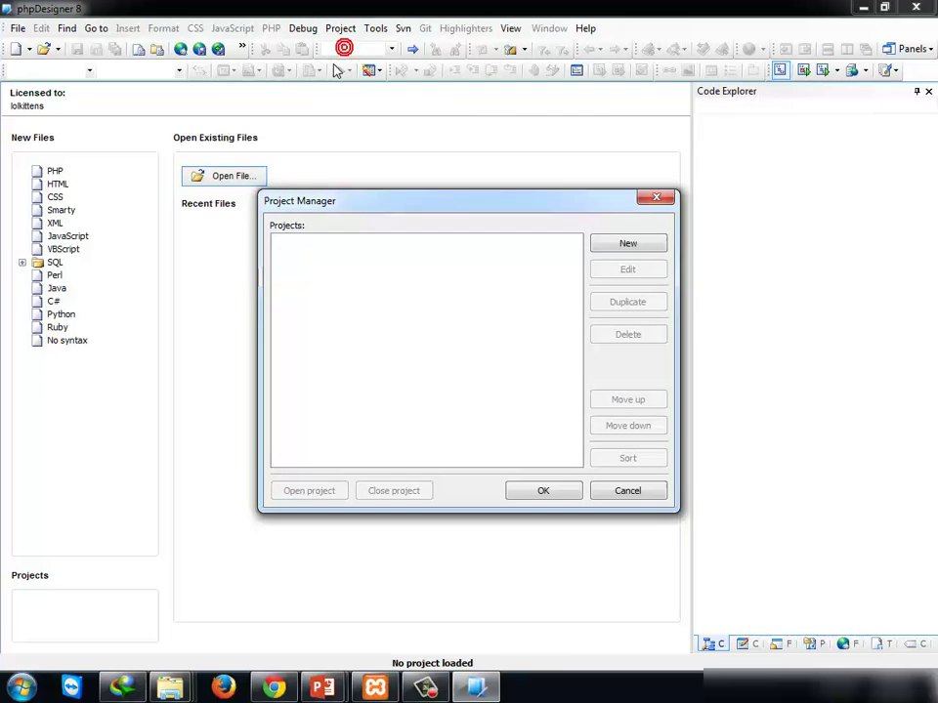
left_click(655, 200)
left_click(339, 27)
left_click(364, 64)
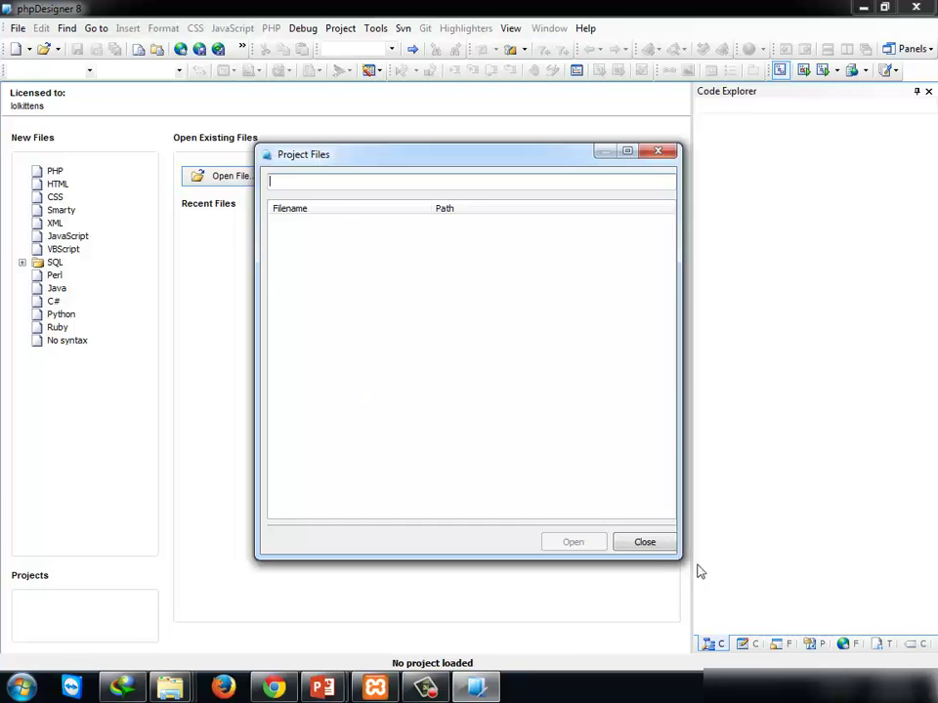
left_click(642, 542)
Step: Start a new project in the Project Manager and title it Sample PHP Project
left_click(340, 28)
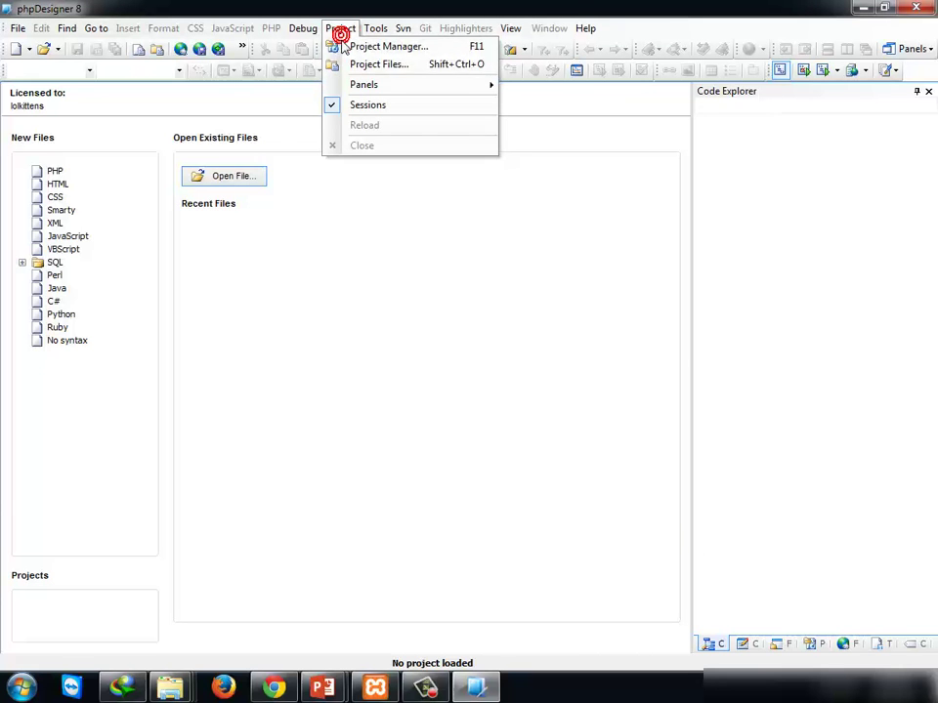
left_click(434, 46)
left_click(625, 246)
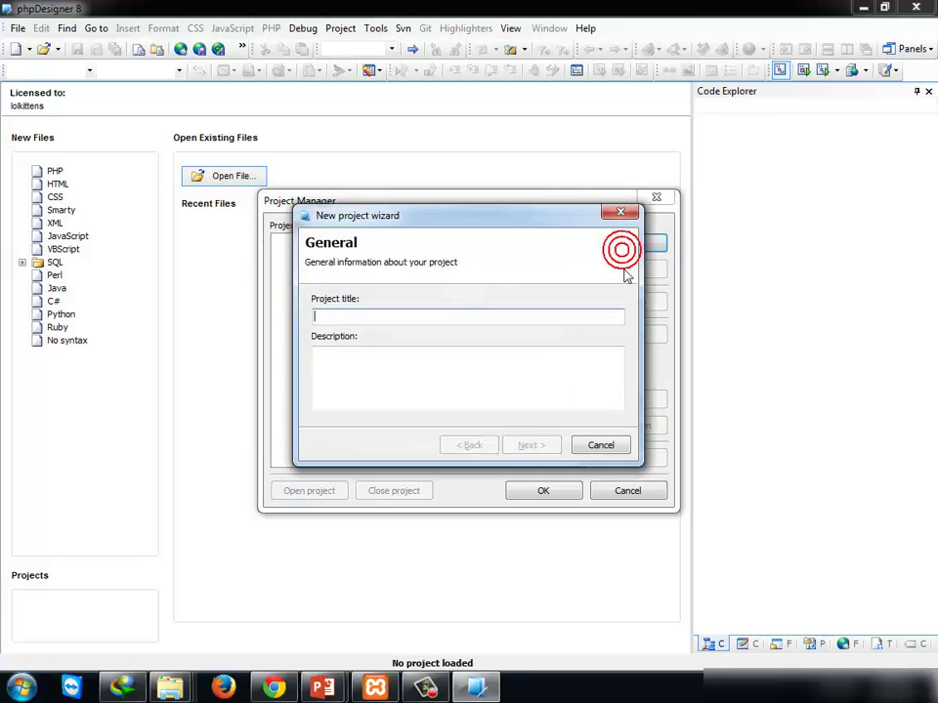
type("Sample ")
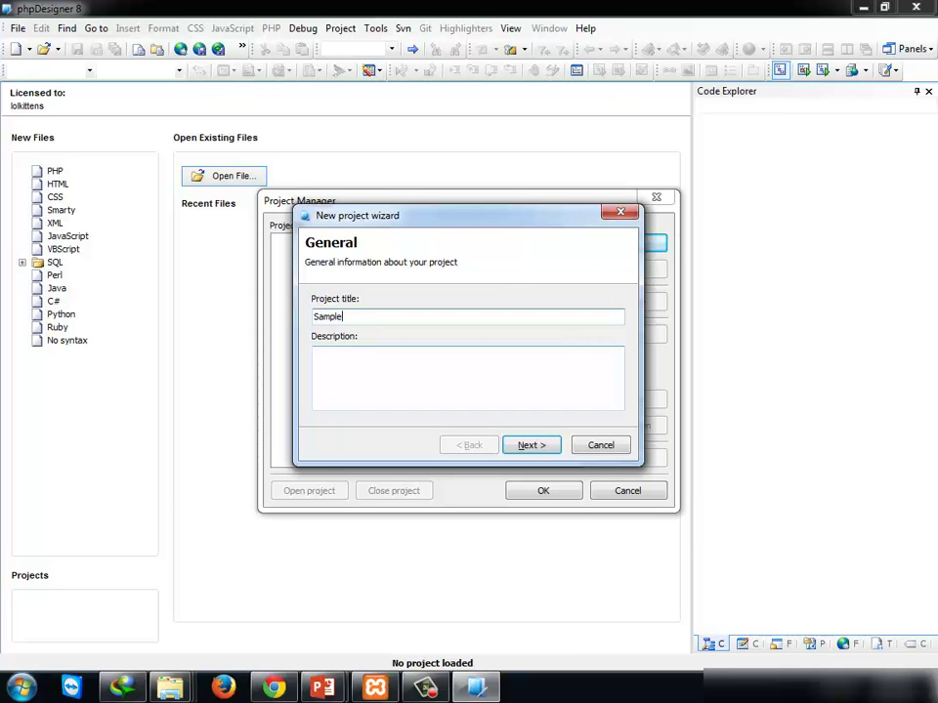
type("PHP Prohjec")
key("BackSpace")
key("BackSpace")
key("BackSpace")
key("BackSpace")
type("ject")
key("Return")
Step: Create a SampleProject folder inside xampp\htdocs on drive F: and set it as the project root folder
left_click(611, 321)
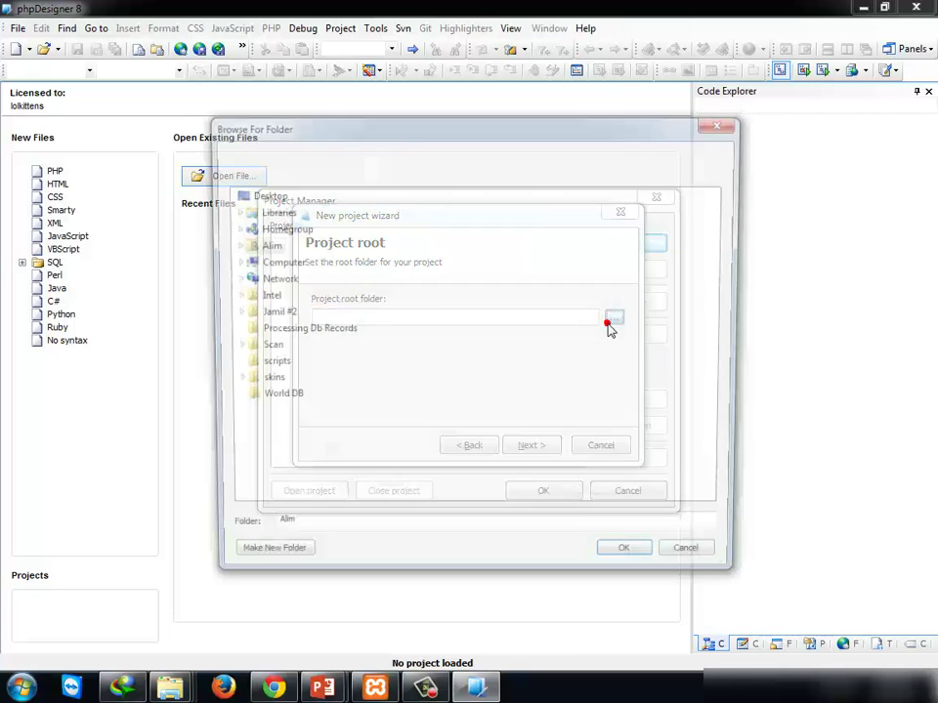
left_click(231, 262)
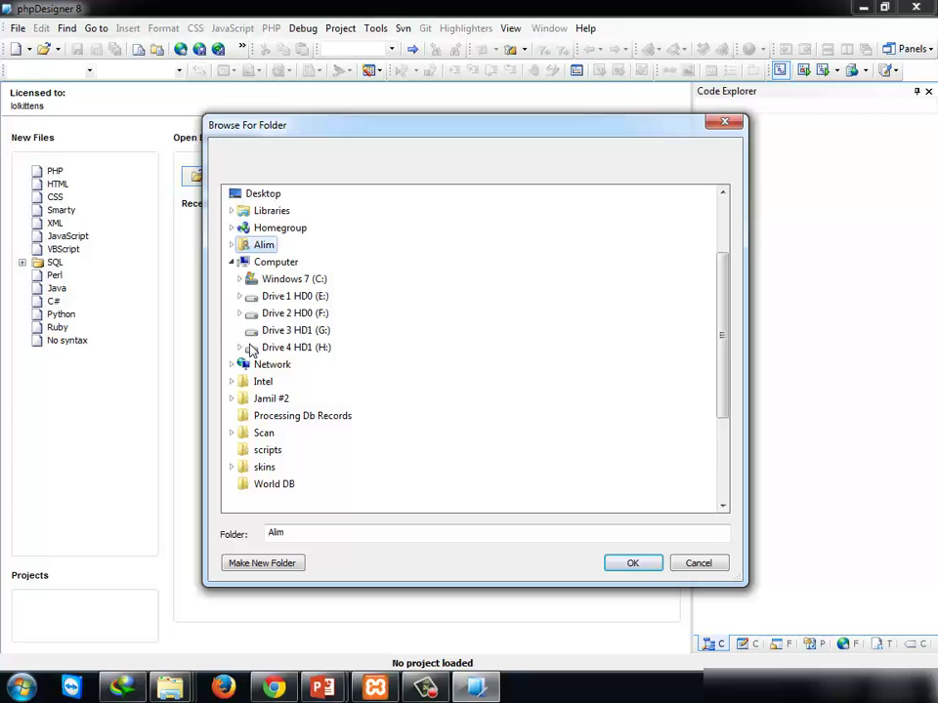
left_click(297, 332)
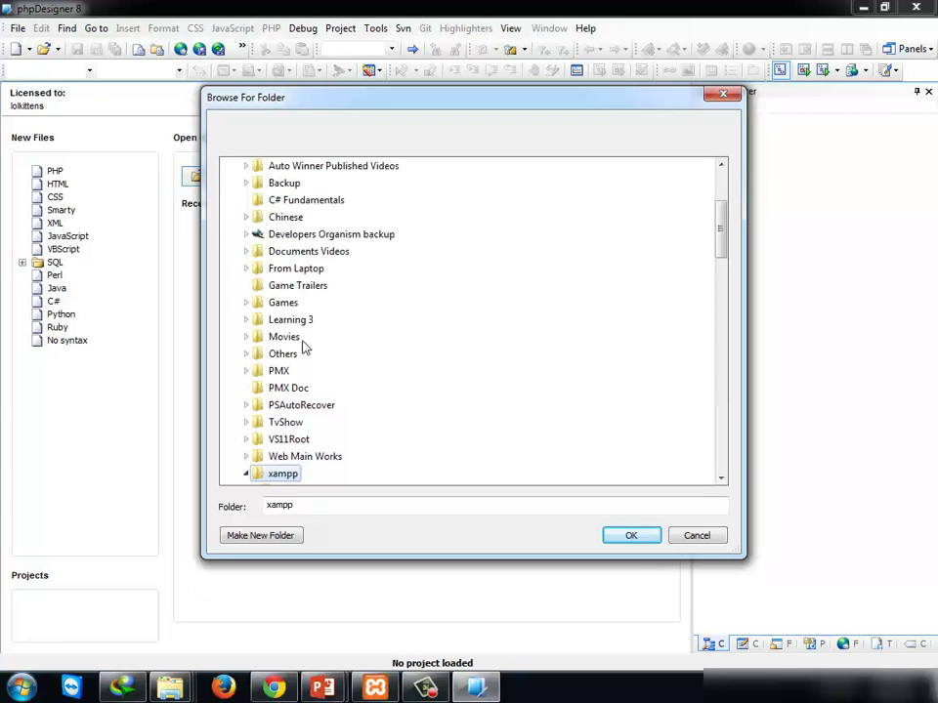
scroll(327, 352, "up", 3)
scroll(386, 374, "down", 6)
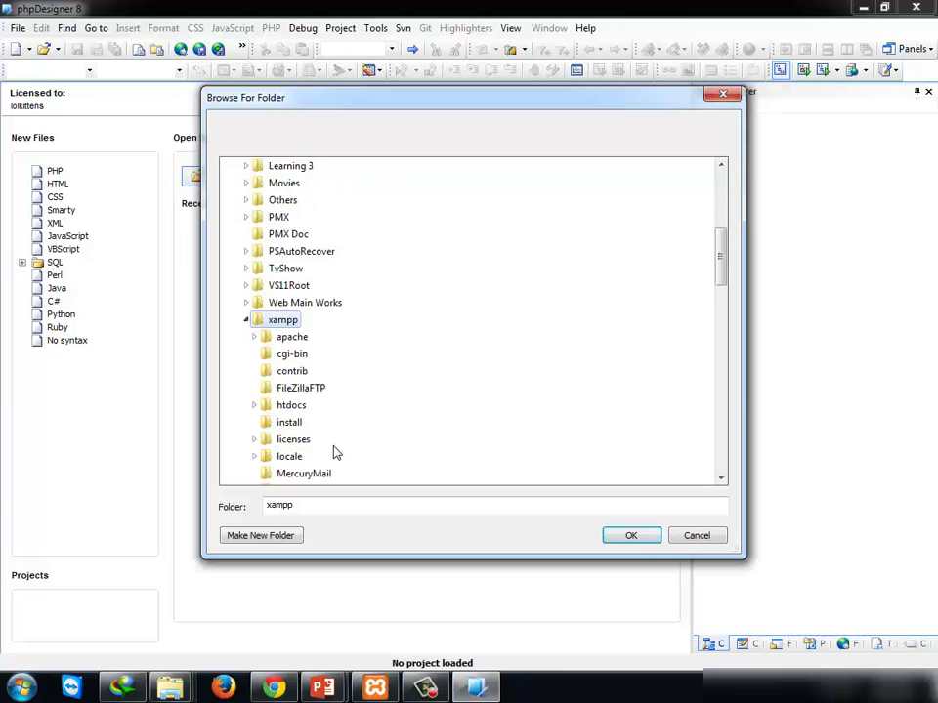
left_click(291, 404)
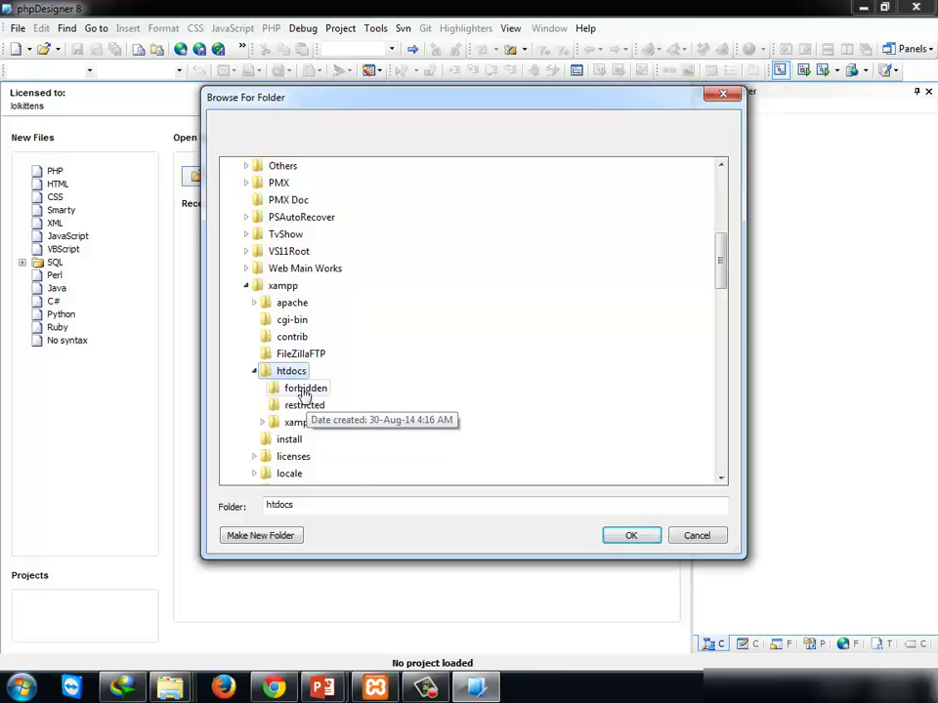
left_click(261, 542)
type("SampleProject")
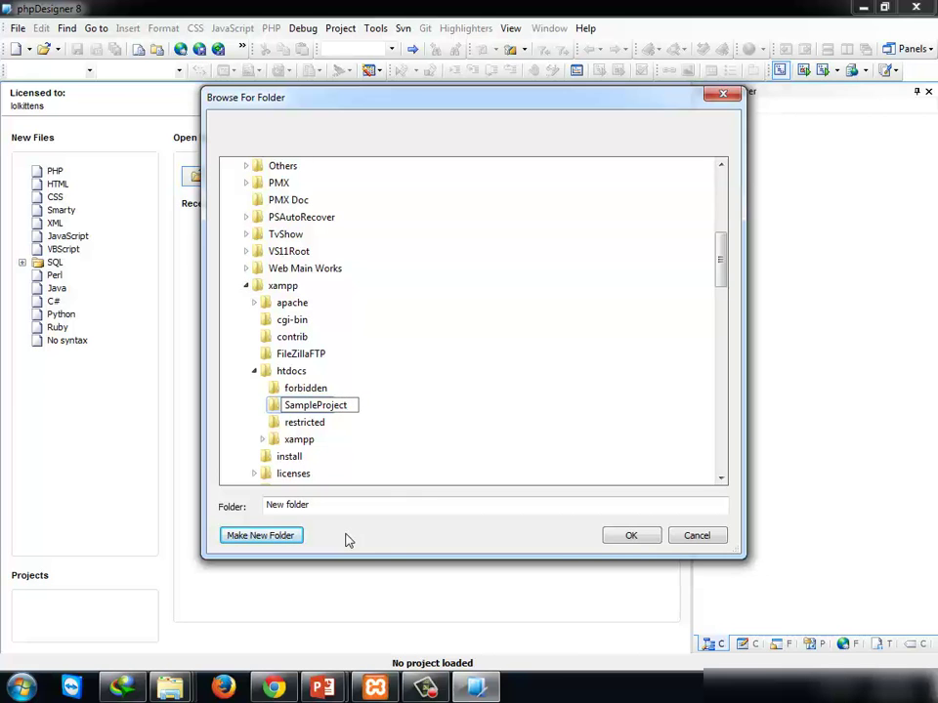
key("Return")
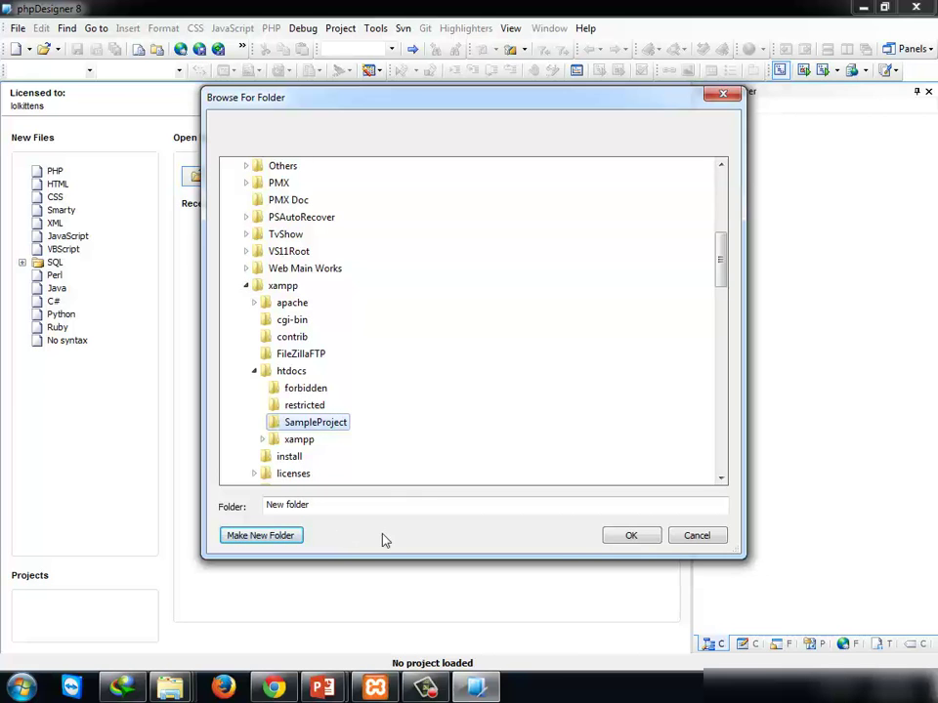
left_click(631, 536)
left_click(536, 445)
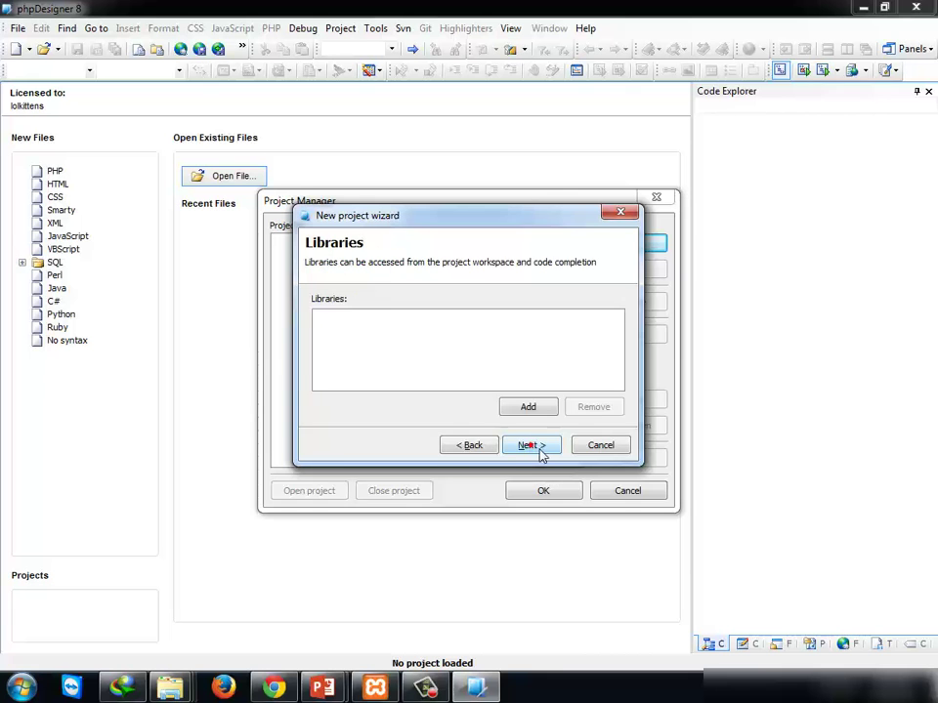
Step: Add the SampleProject folder to the project's libraries
left_click(529, 406)
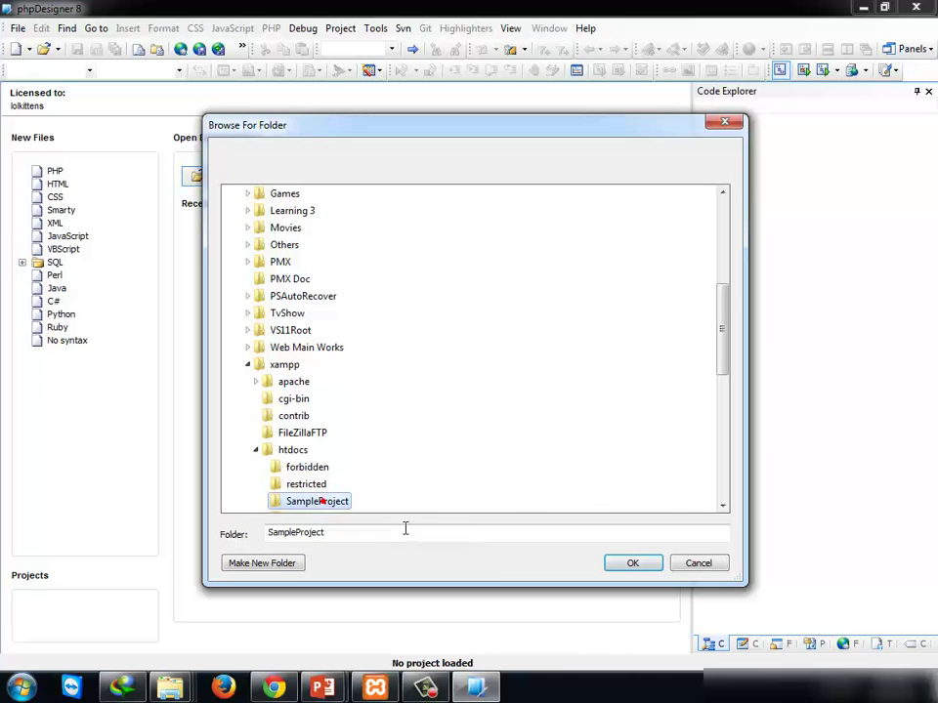
left_click(635, 564)
left_click(544, 445)
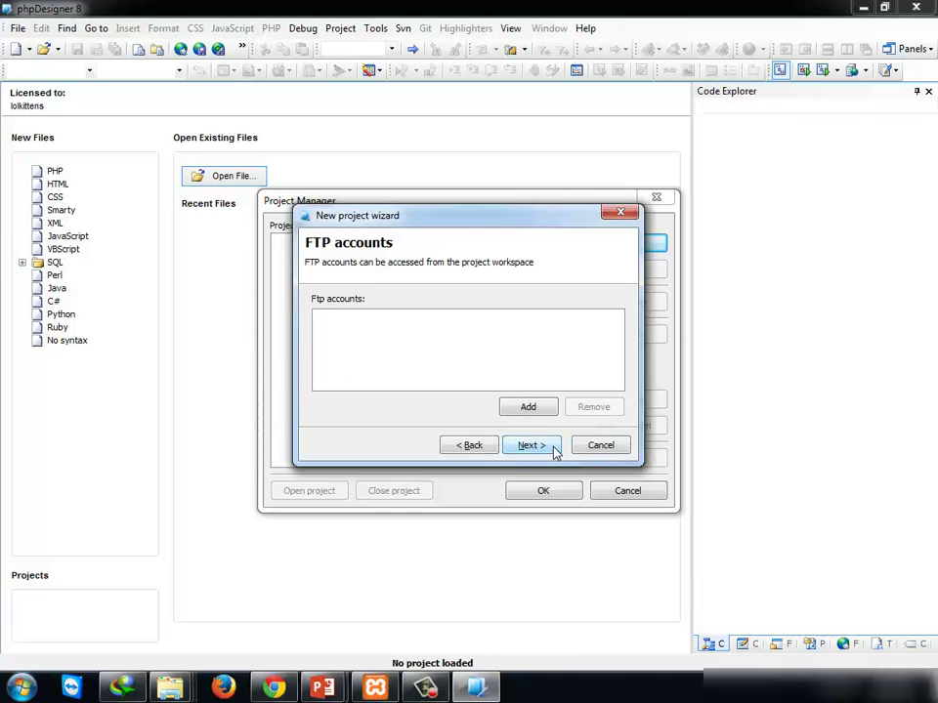
Step: Finish the project wizard without adding FTP accounts and open Sample PHP Project from the Project Manager
left_click(550, 446)
left_click(536, 446)
left_click(539, 446)
left_click(556, 478)
left_click(543, 489)
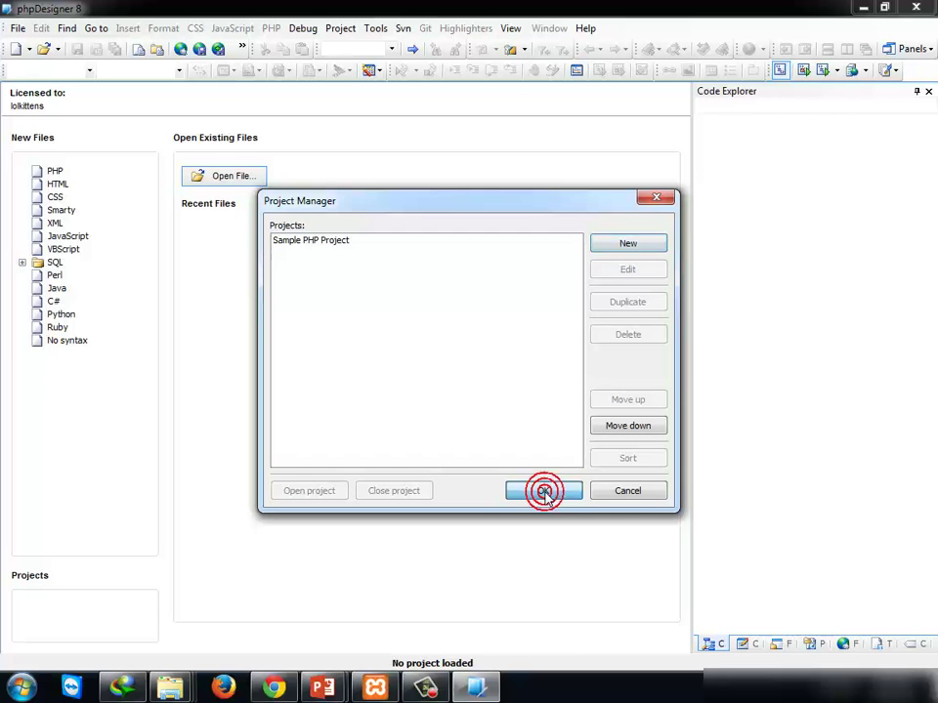
left_click(320, 244)
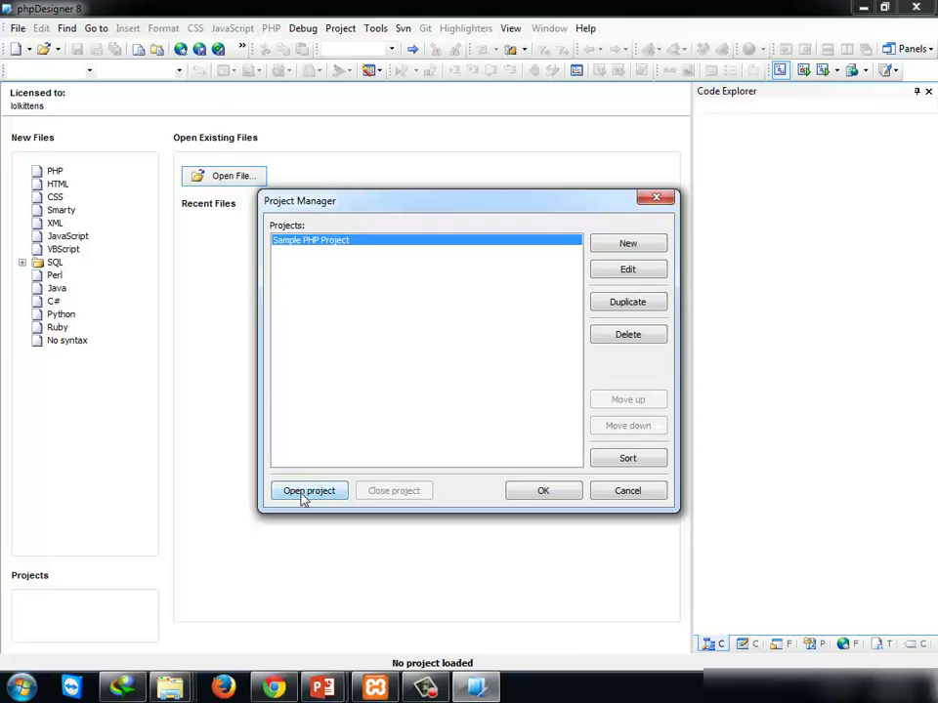
left_click(300, 491)
Step: Create a new file named Index.php in the SampleProject folder under Libraries
right_click(768, 185)
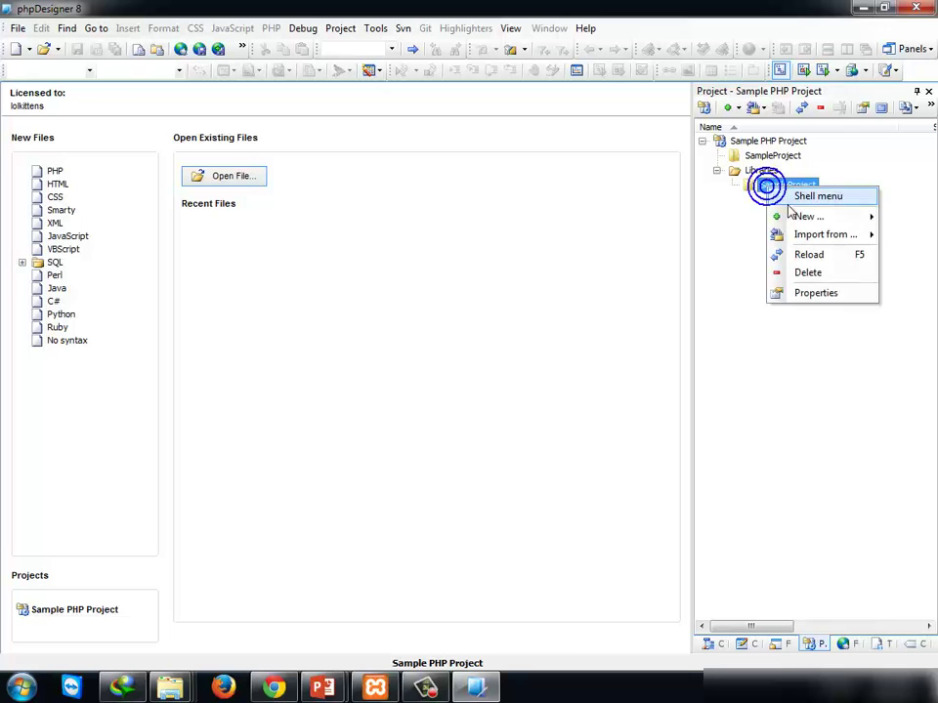
mouse_move(807, 223)
left_click(725, 235)
type("Index.php")
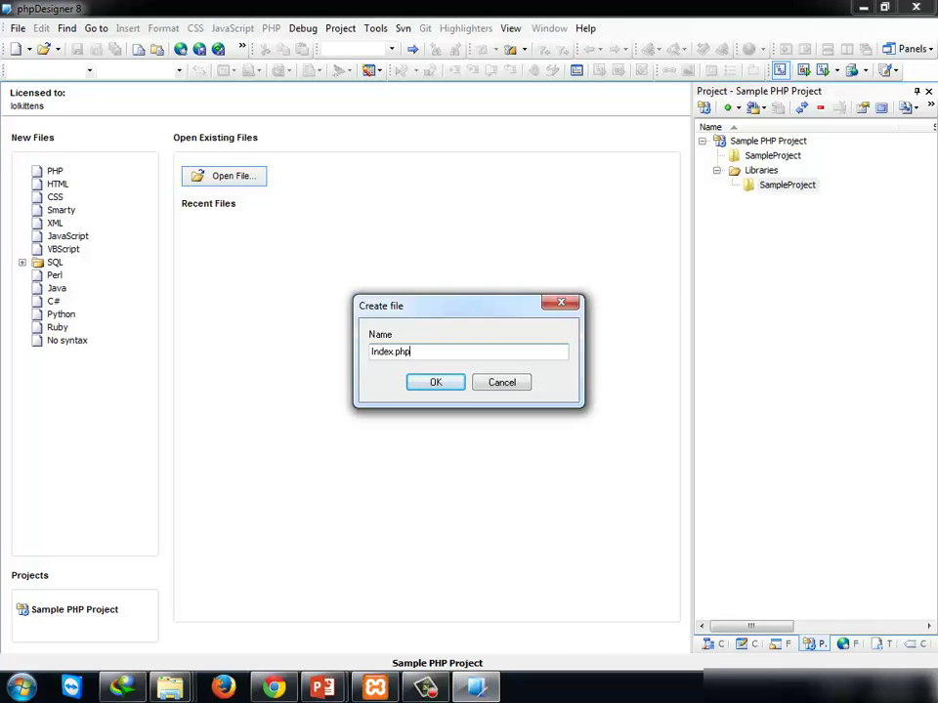
key("Return")
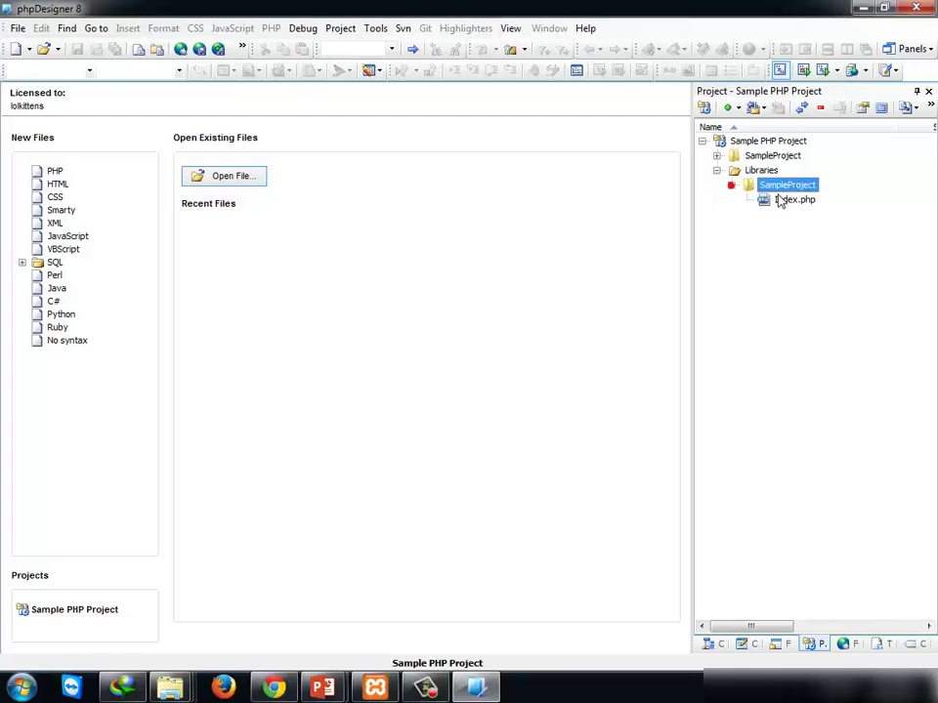
Step: Write a PHP block in Index.php that echoes "Hello World, PHP" and save the file
type("<?php")
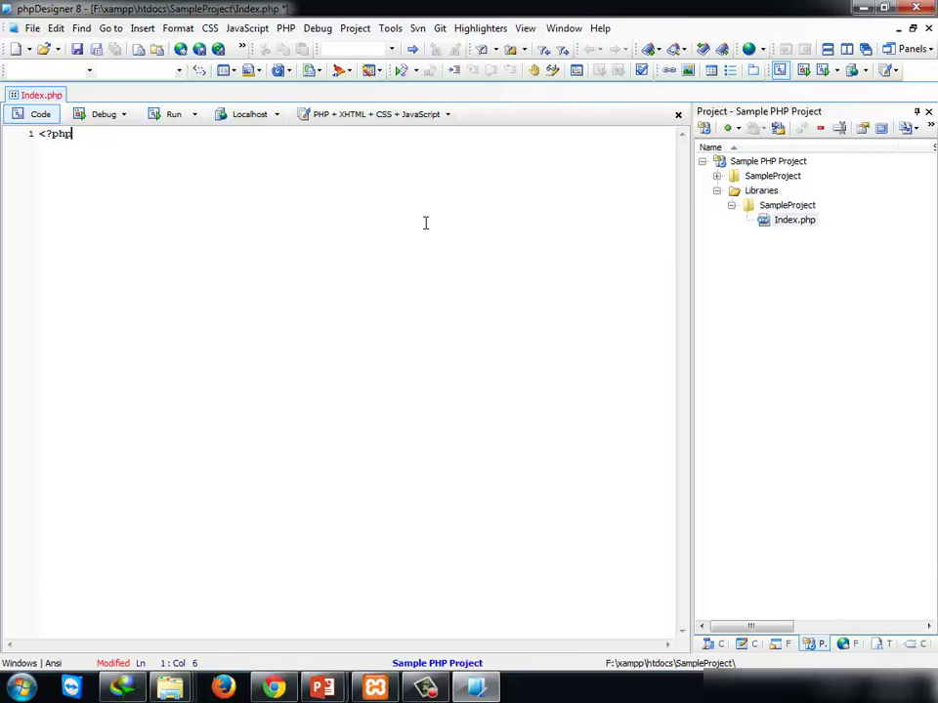
type(" ?>")
key("Left")
key("Left")
key("Return")
key("Return")
key("Up")
key("Tab")
type("echo \"")
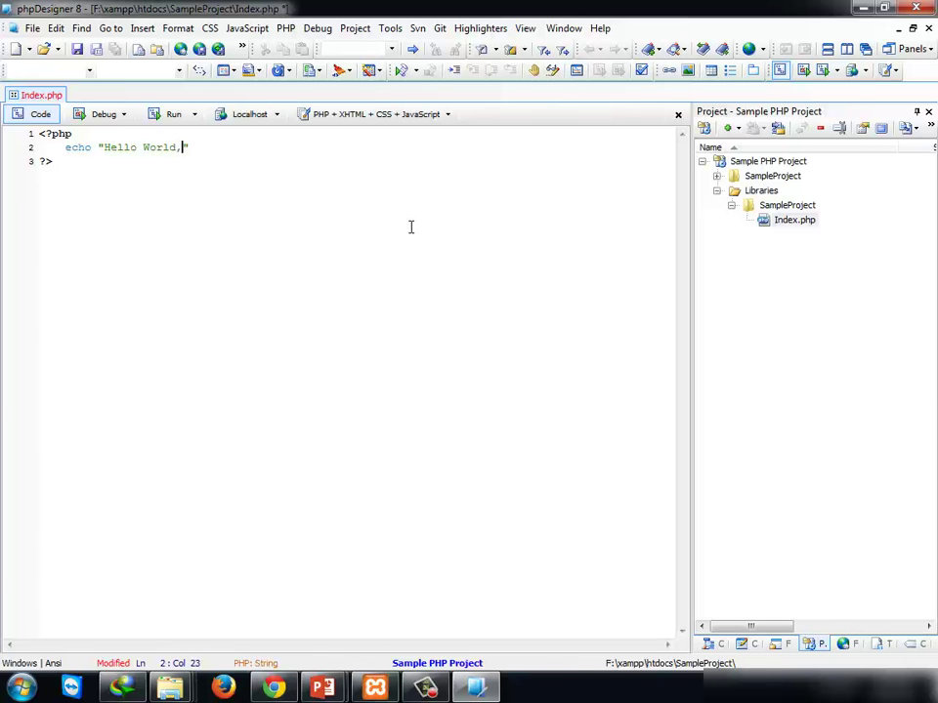
type("Hello World, PHP\";")
key("ctrl+s")
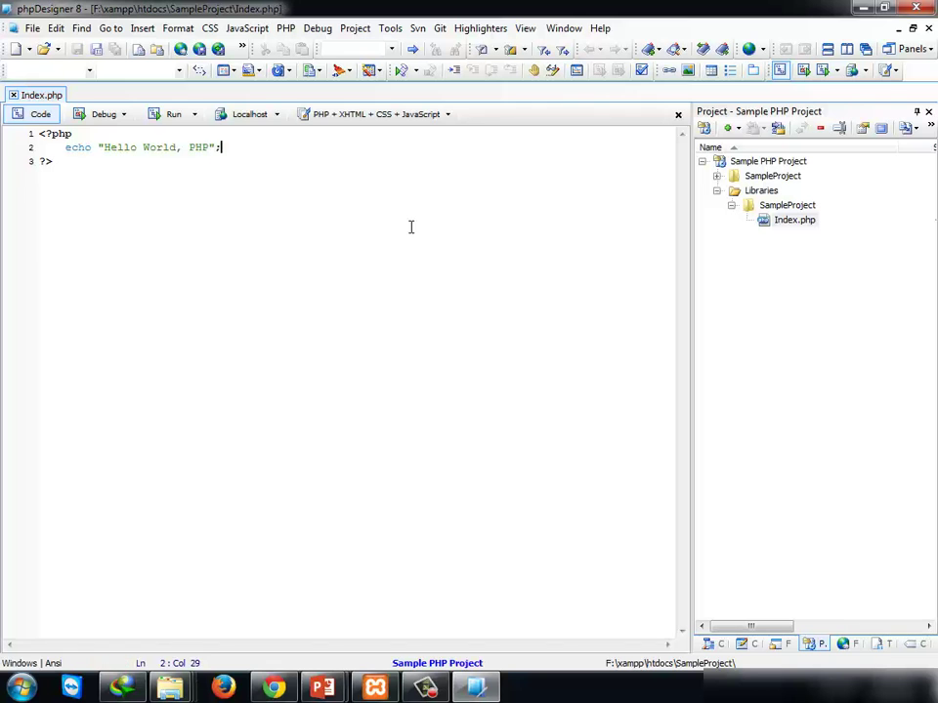
Step: Switch to Chrome and replace the path after localhost:8080/ in the address with Sample
left_click(273, 688)
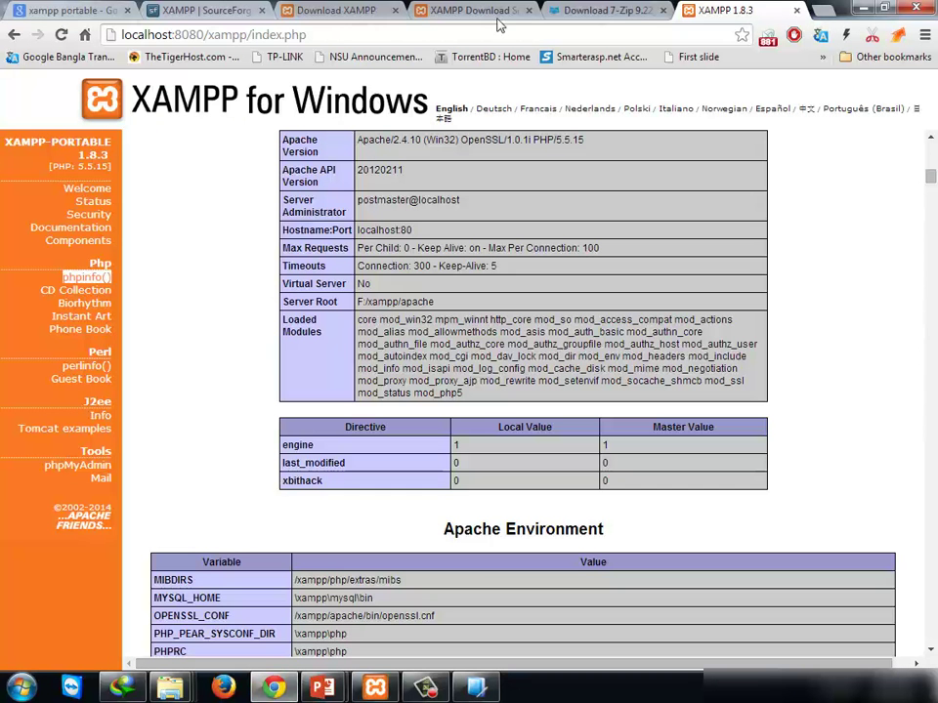
left_click(449, 32)
left_click_drag(450, 32, 176, 33)
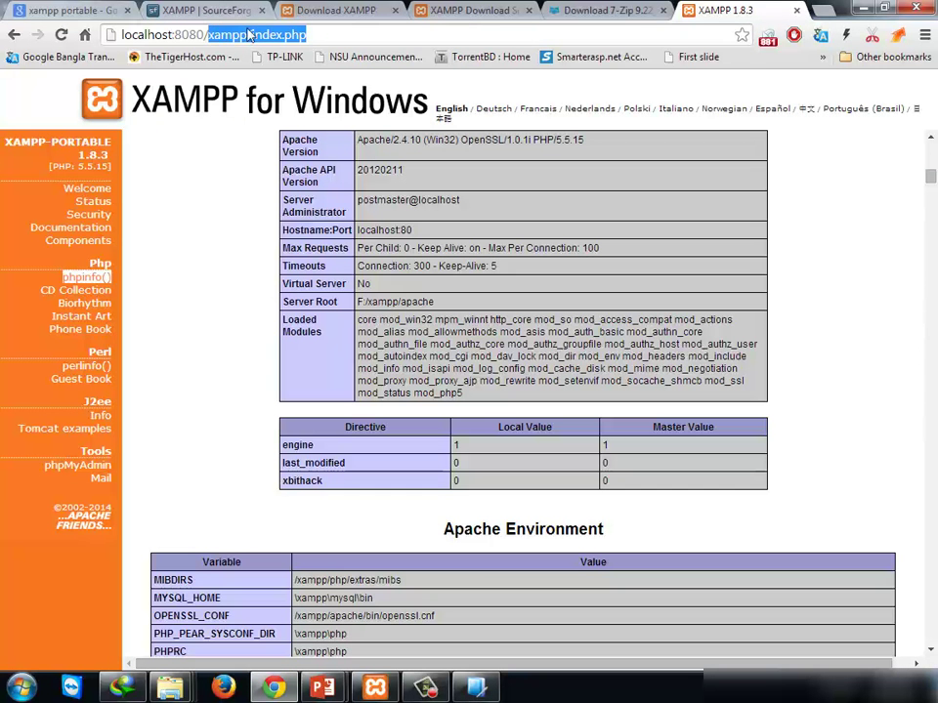
type("Sample")
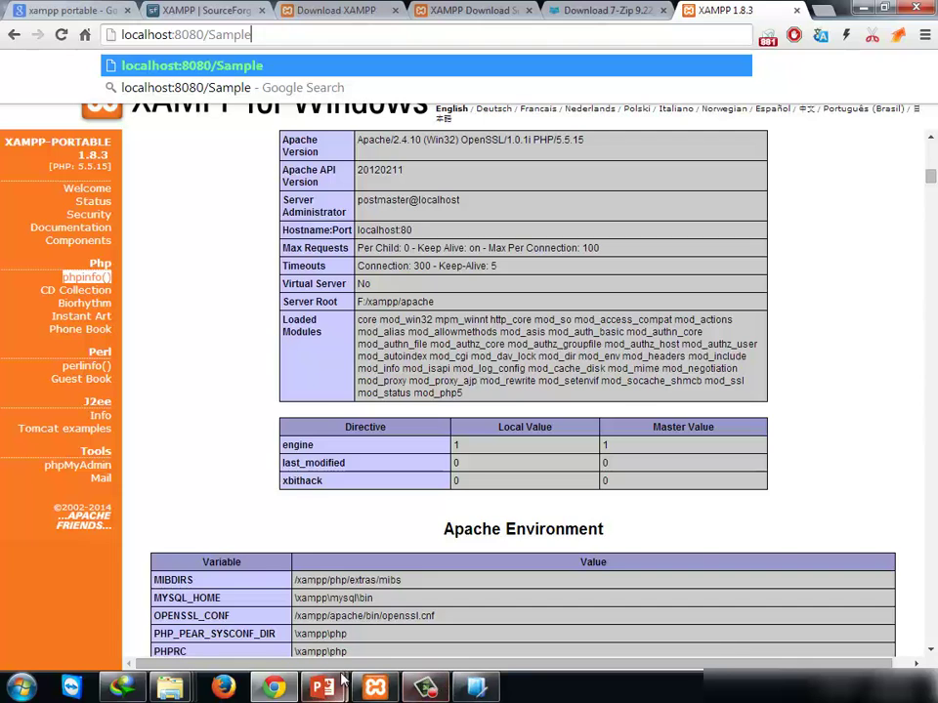
Step: Switch back to phpDesigner 8 and copy the SampleProject folder's name from its shell properties
left_click(471, 690)
left_click(787, 206)
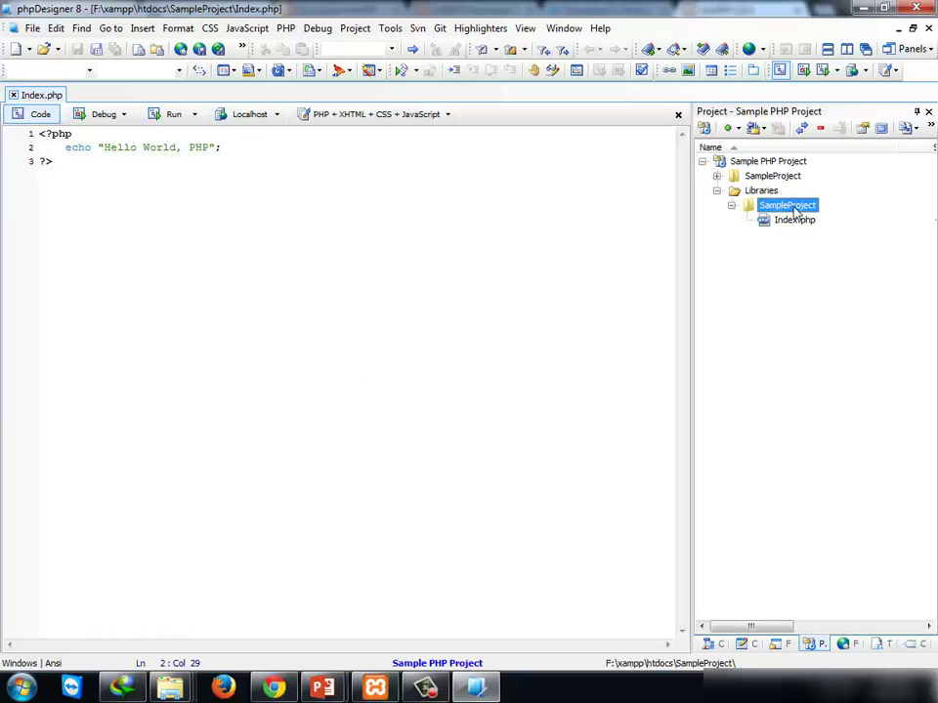
right_click(787, 206)
left_click(840, 214)
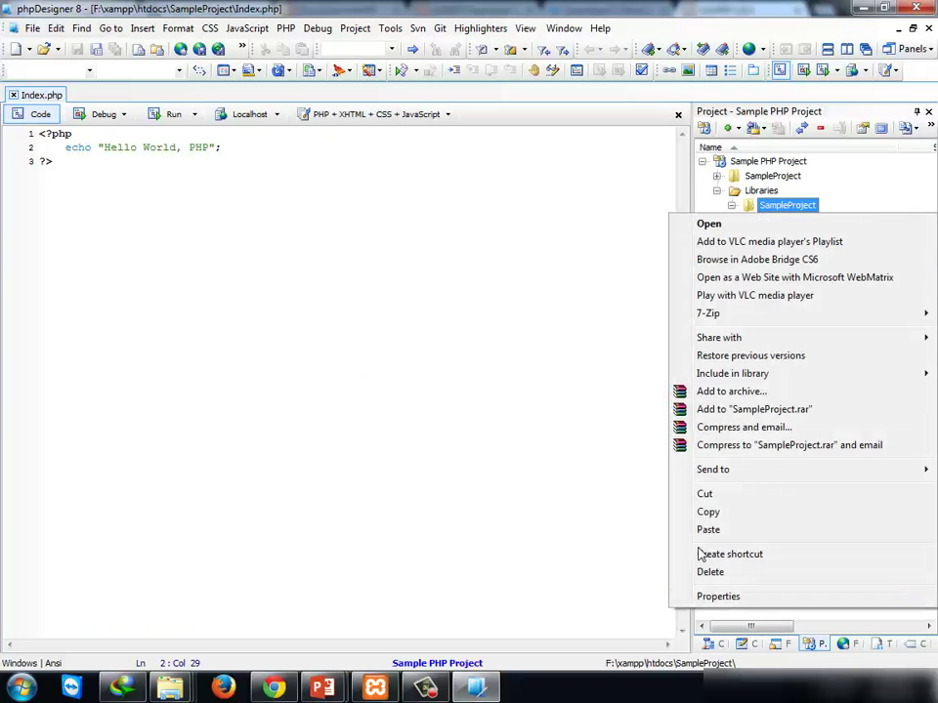
left_click(726, 596)
double_click(757, 344)
key("ctrl+c")
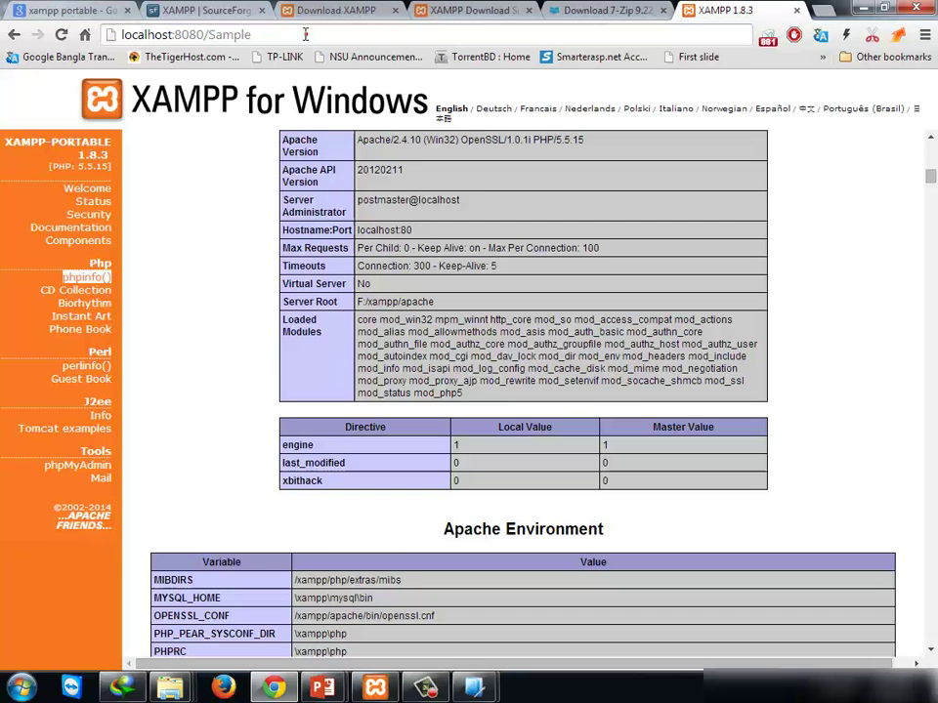
Step: Return to Chrome, complete the address with the copied folder name as localhost:8080/SampleProject/, load it and check the page's output
double_click(303, 32)
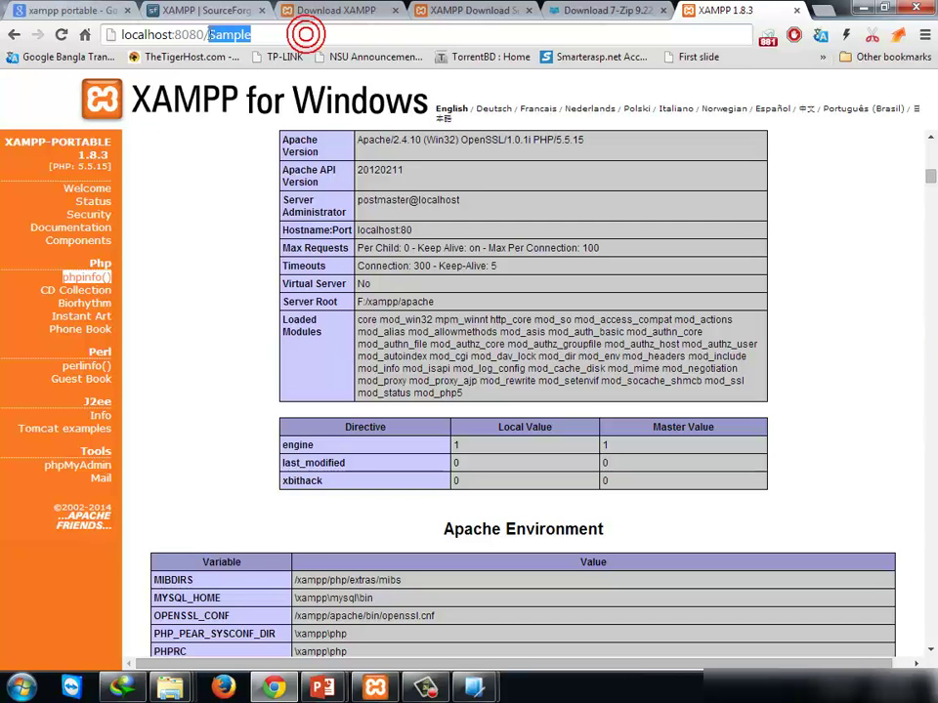
key("ctrl+v")
type("/")
key("Return")
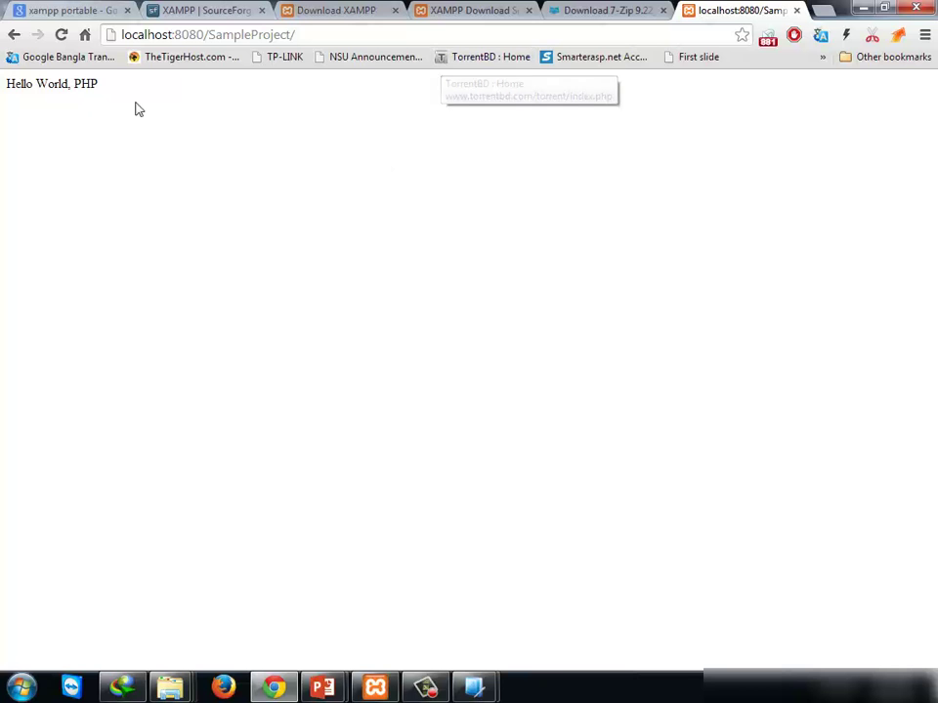
left_click_drag(6, 84, 91, 84)
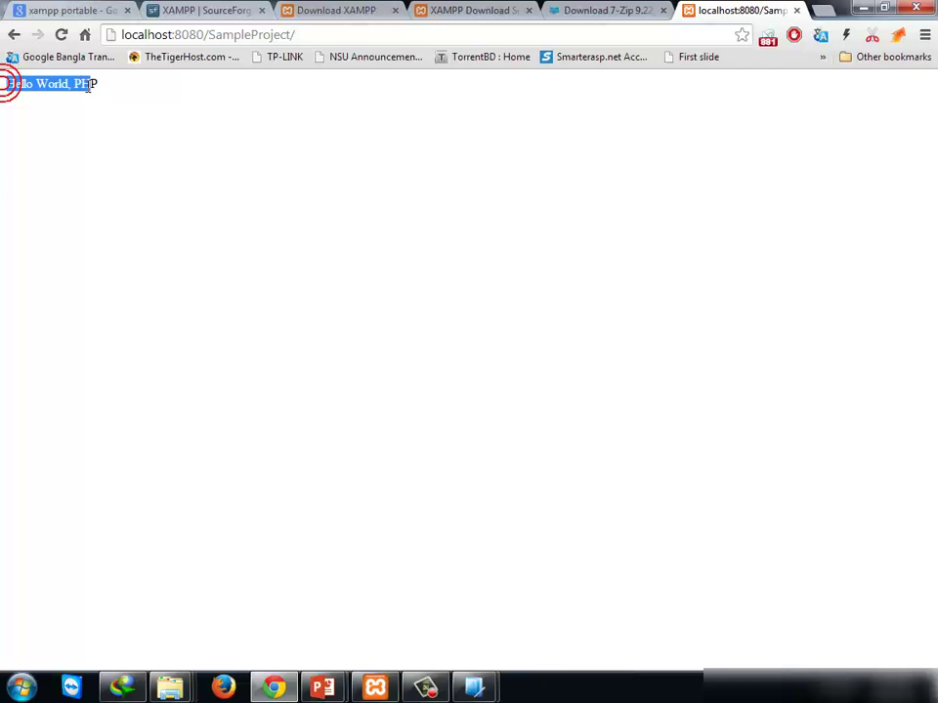
Step: Switch to phpDesigner 8 and review the opening and closing PHP tags in Index.php
left_click(105, 181)
mouse_move(496, 691)
left_click(429, 630)
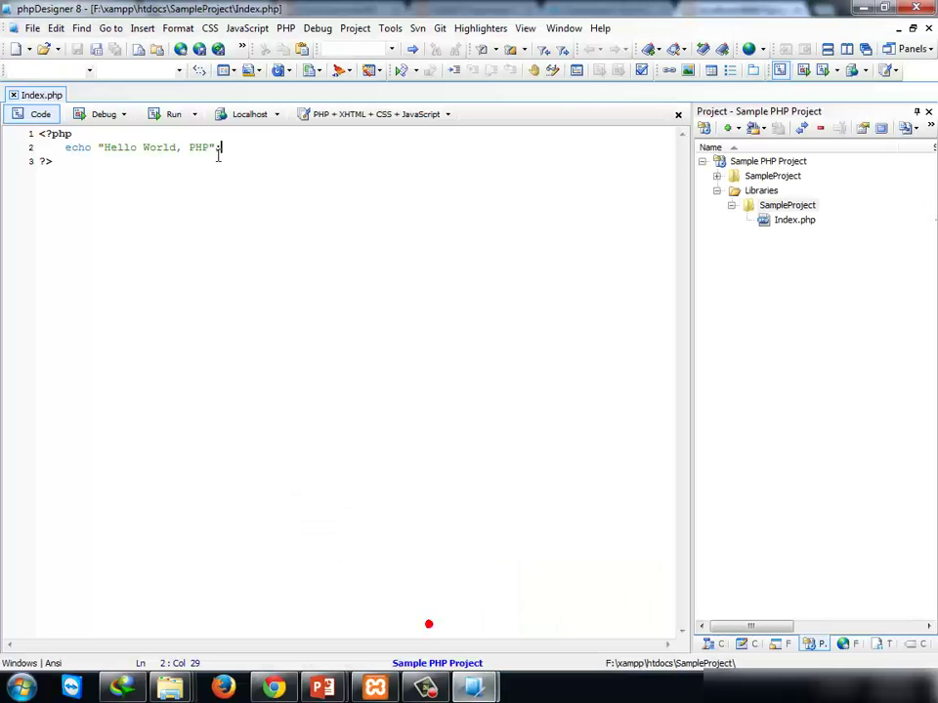
double_click(35, 133)
left_click_drag(63, 163, 39, 156)
left_click(112, 209)
Step: Switch to Chrome and check the text output on the SampleProject page
left_click(273, 688)
left_click_drag(62, 84, 166, 78)
left_click(191, 153)
Step: Dismiss the SampleProject folder's properties without changes and switch back to the Index.php code in phpDesigner 8
mouse_move(474, 688)
left_click(550, 599)
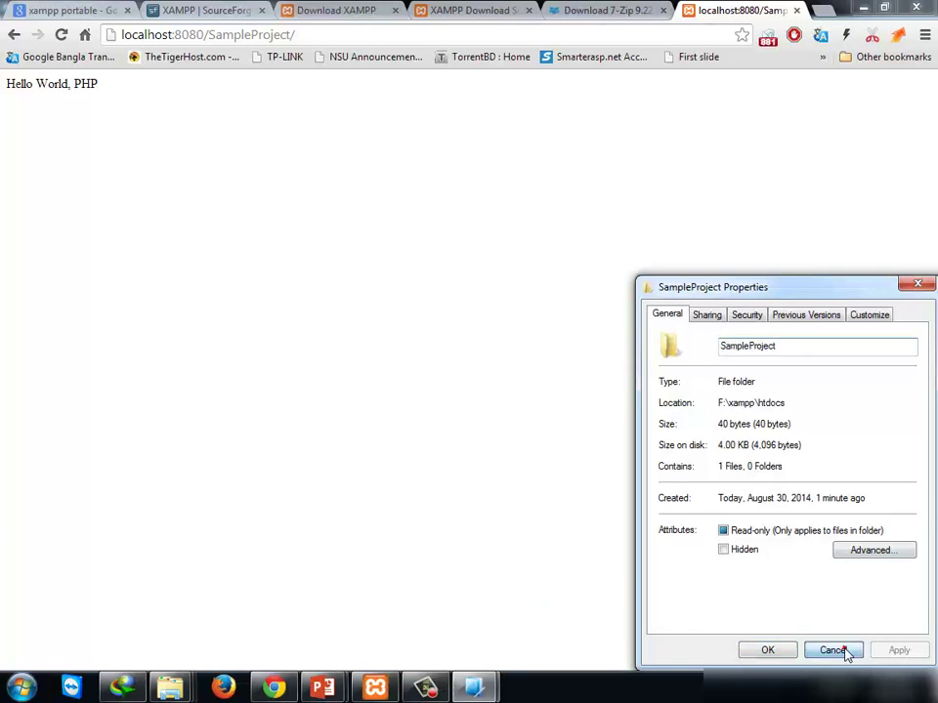
left_click(833, 651)
left_click(488, 687)
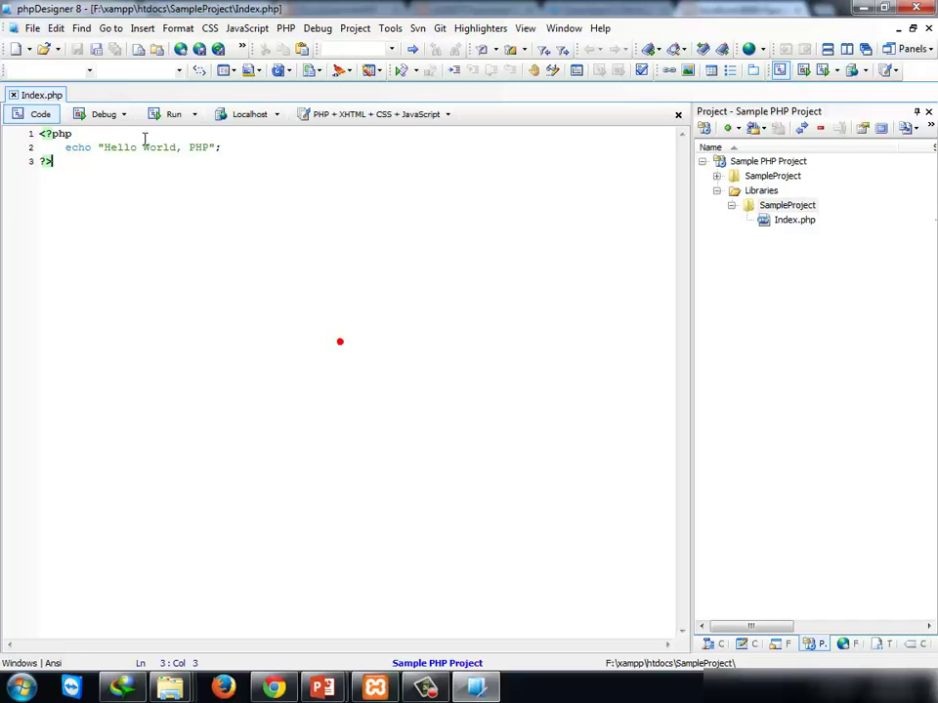
Step: Examine the echo statement on line 2 of Index.php and the PHP block that encloses it
left_click(61, 136)
left_click(62, 144)
key("shift+End")
left_click(273, 148)
left_click_drag(274, 148, 68, 147)
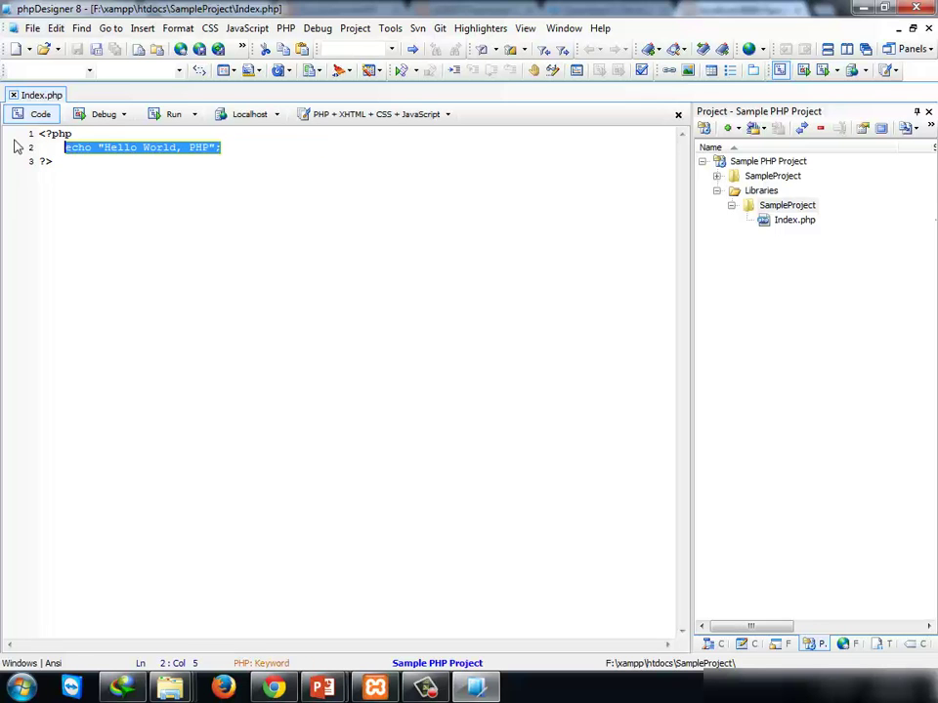
left_click(44, 161)
key("ctrl+a")
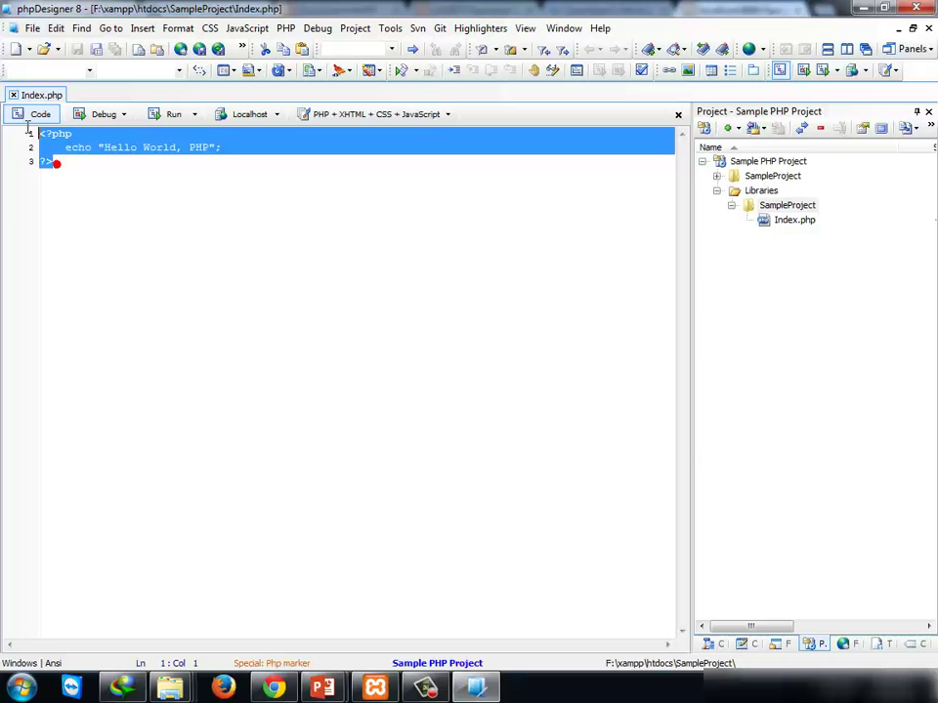
left_click(348, 224)
Step: In the editor preferences, set the code font to Consolas at size 12 and enable highlighting of the active line
left_click(397, 29)
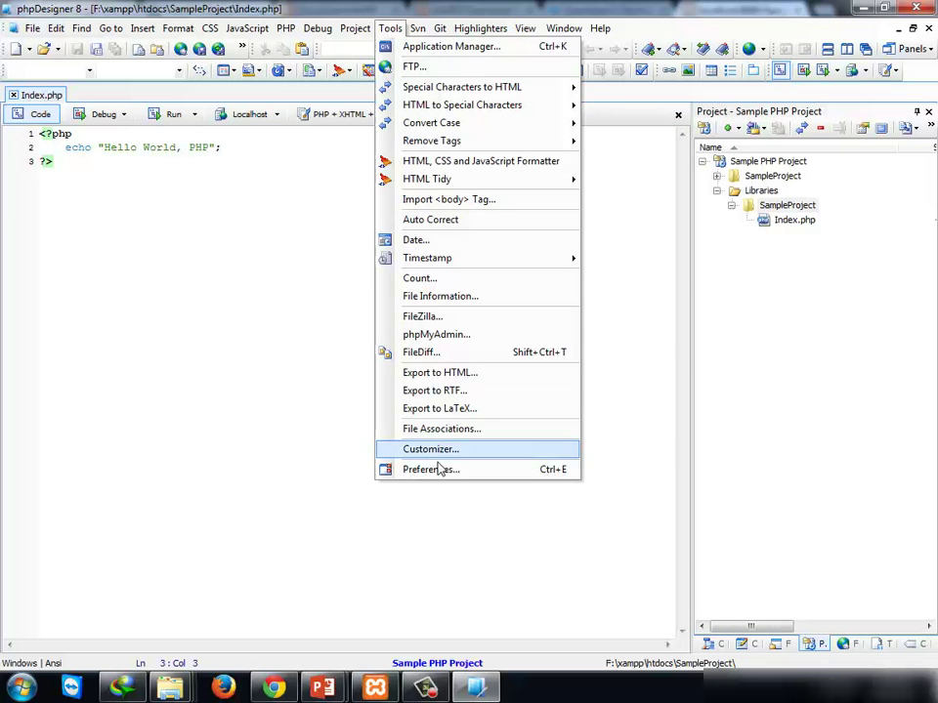
left_click(436, 464)
left_click(182, 221)
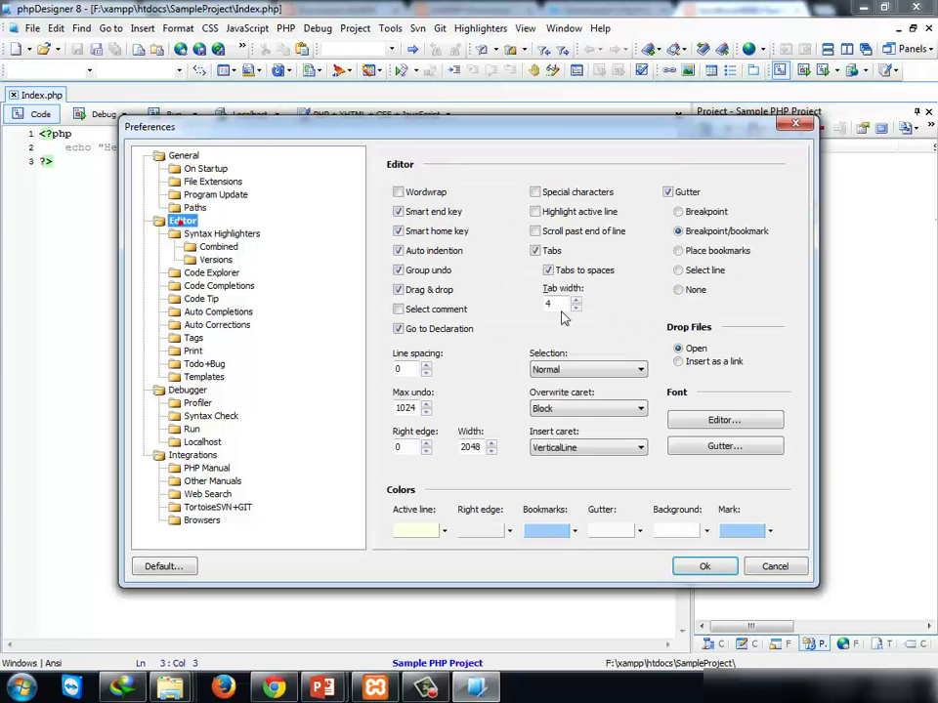
left_click(728, 423)
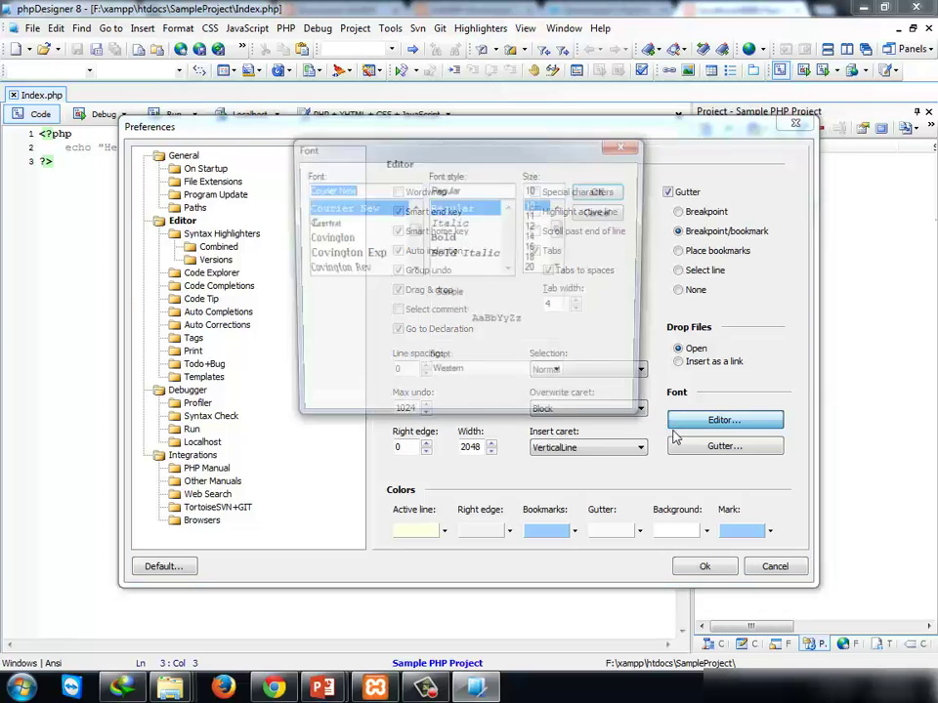
type("conso")
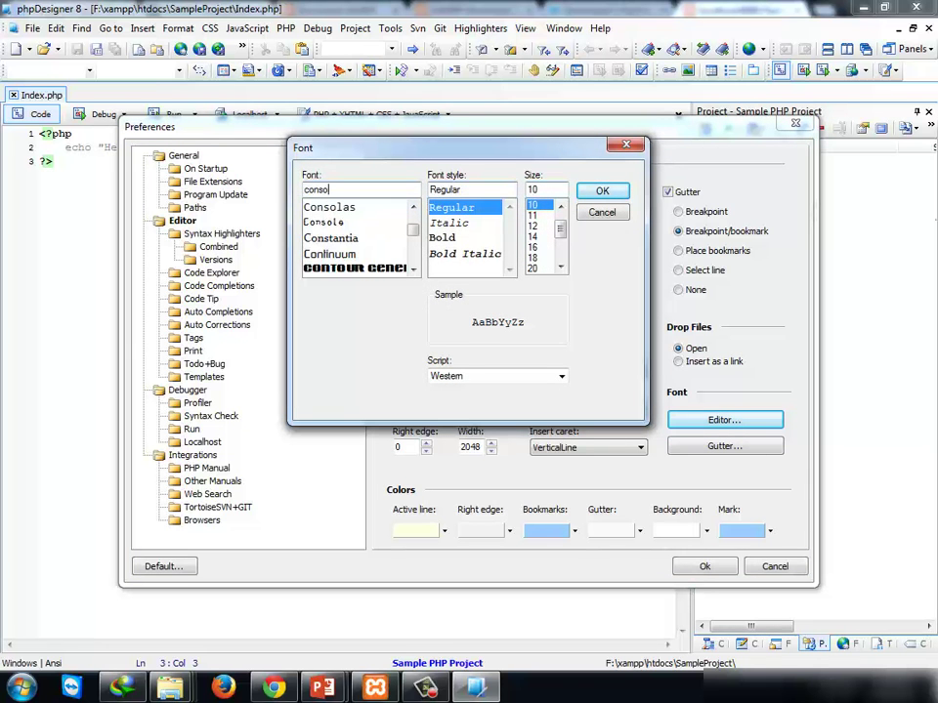
left_click(329, 207)
left_click(545, 227)
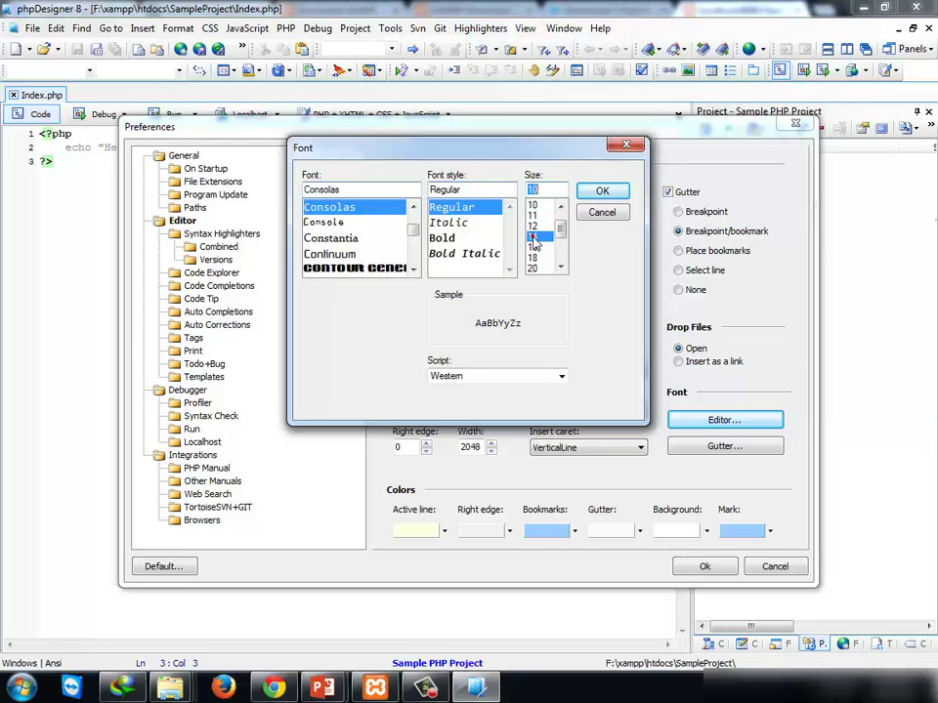
left_click(600, 191)
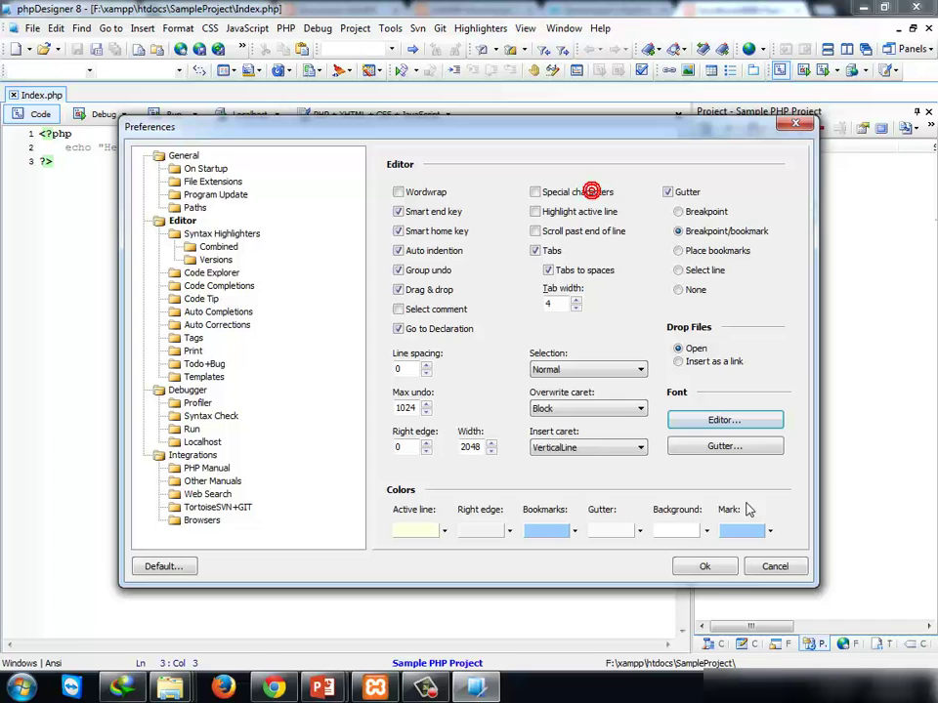
left_click(704, 566)
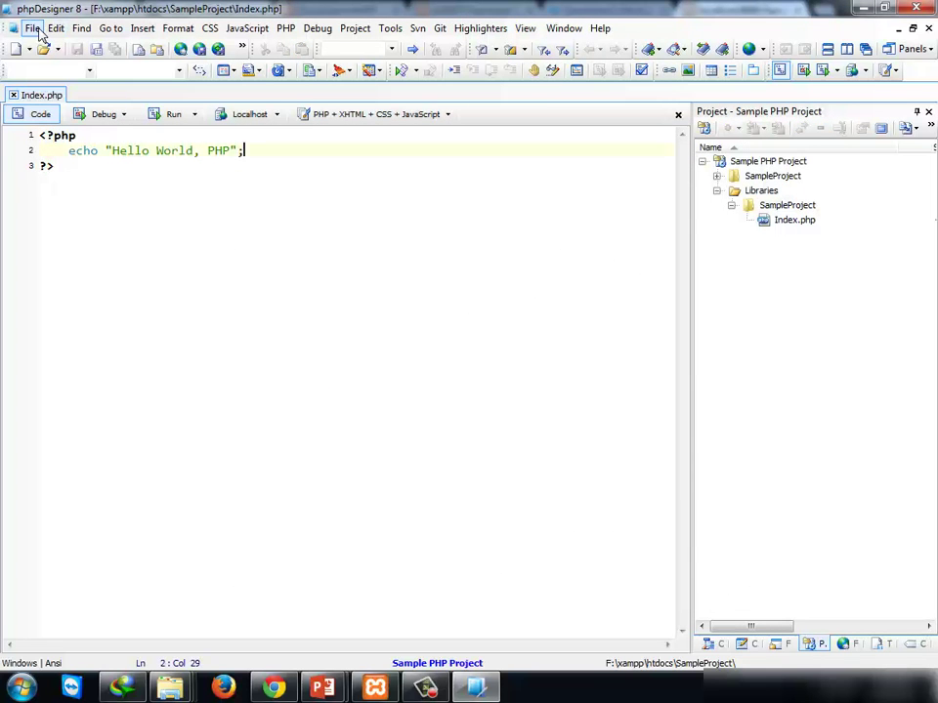
Step: Inspect the code in its new font, highlighting the <?php opening tag and the ?> closing tag
left_click(155, 219)
left_click_drag(155, 219, 55, 146)
left_click(142, 170)
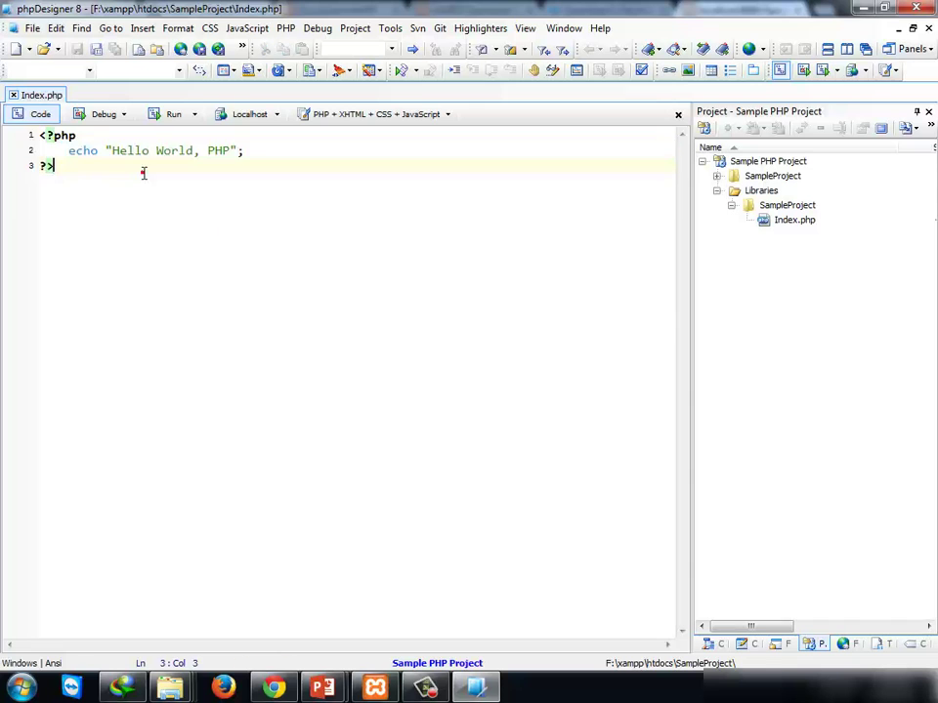
left_click(152, 215)
left_click_drag(40, 135, 61, 136)
left_click(45, 135)
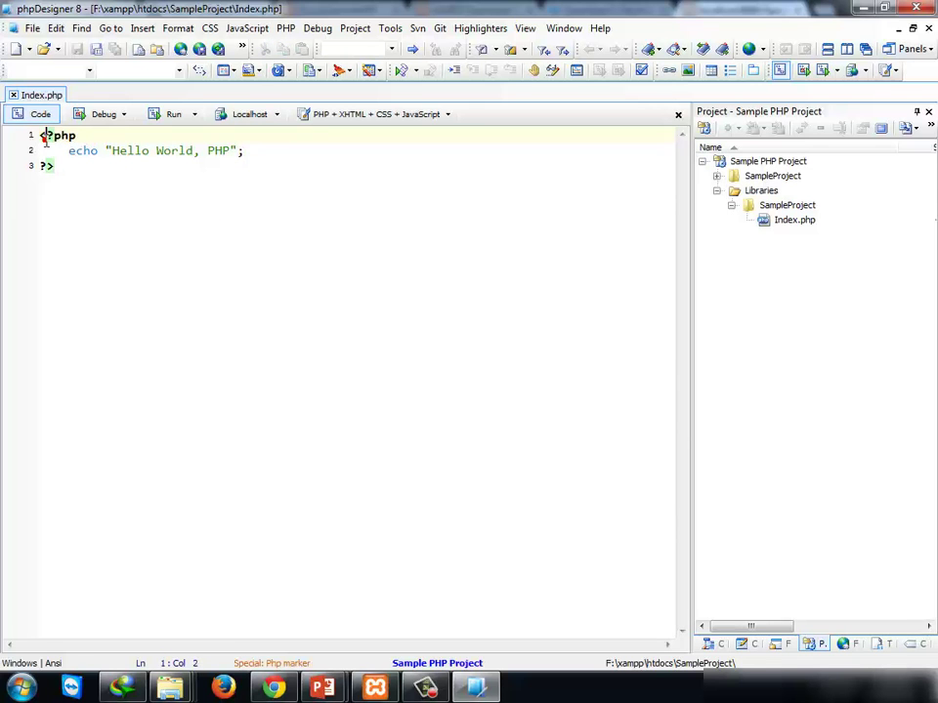
left_click(40, 135)
mouse_move(34, 176)
left_mouse_down()
mouse_move(40, 134)
mouse_move(75, 134)
mouse_move(39, 135)
mouse_move(42, 167)
left_mouse_up()
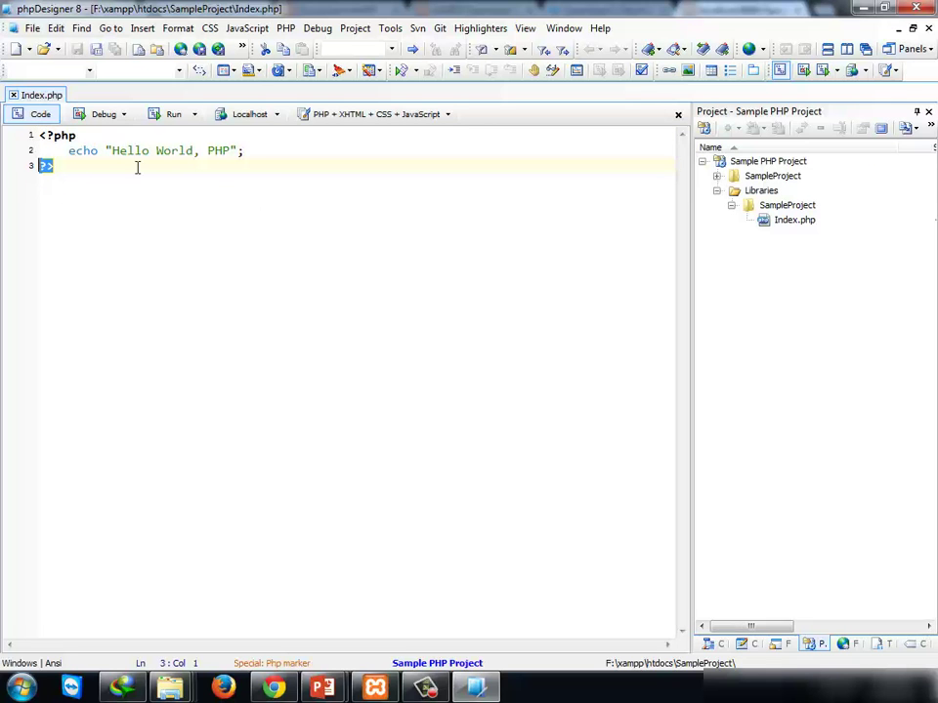